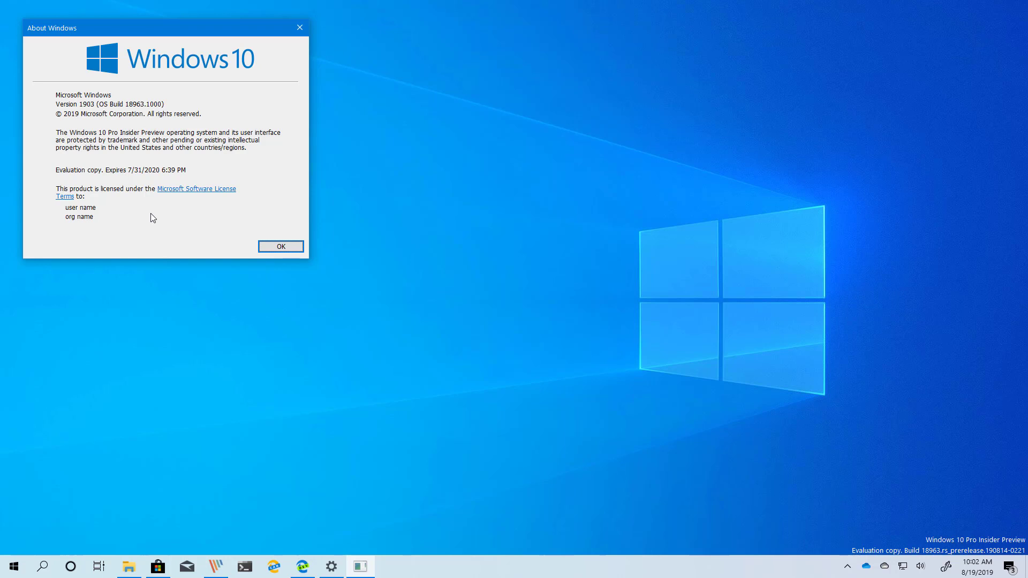
- Close the About Windows dialog and search Windows for "free up"
left_click(300, 27)
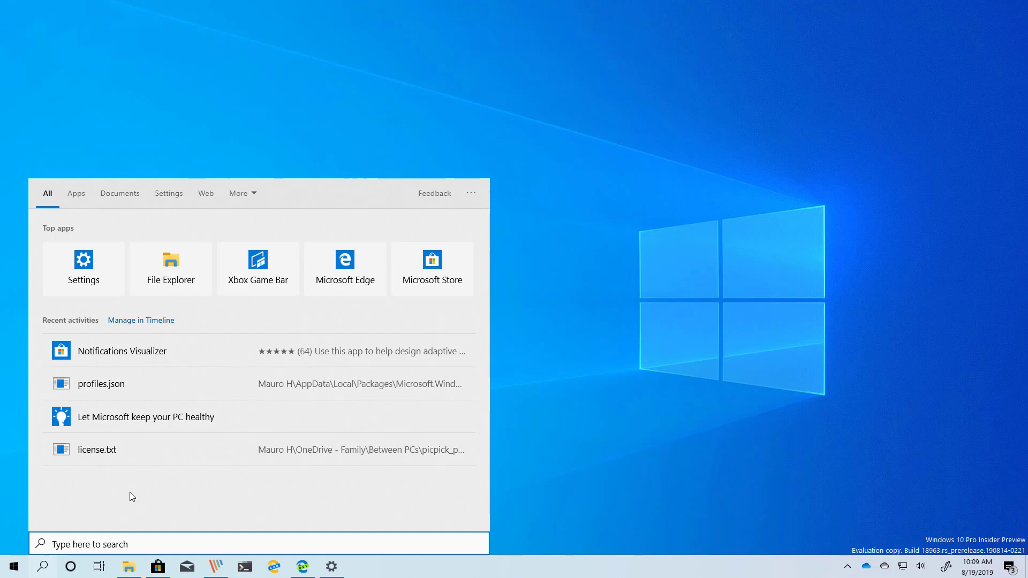
type("fre")
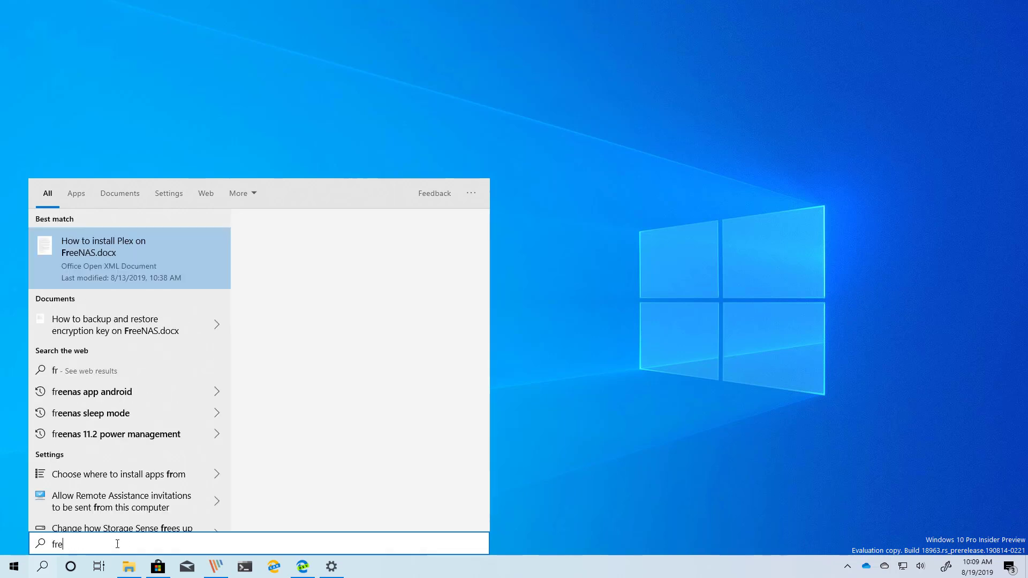
type("e up")
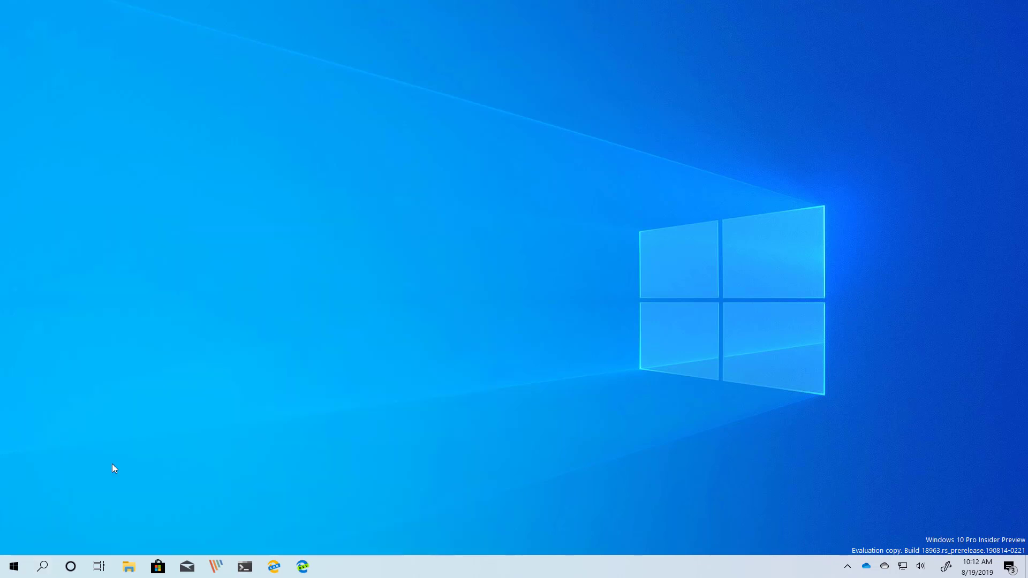
- Add a new virtual desktop in Task View and rename the MyVirtualDesktop desktop to the smiling-face emoji
left_click(99, 567)
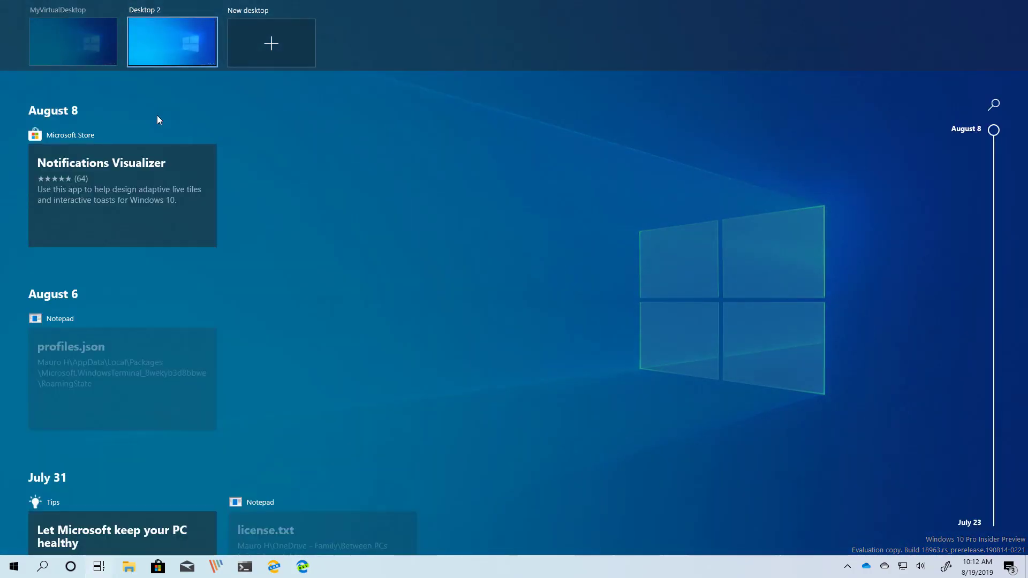
left_click(271, 43)
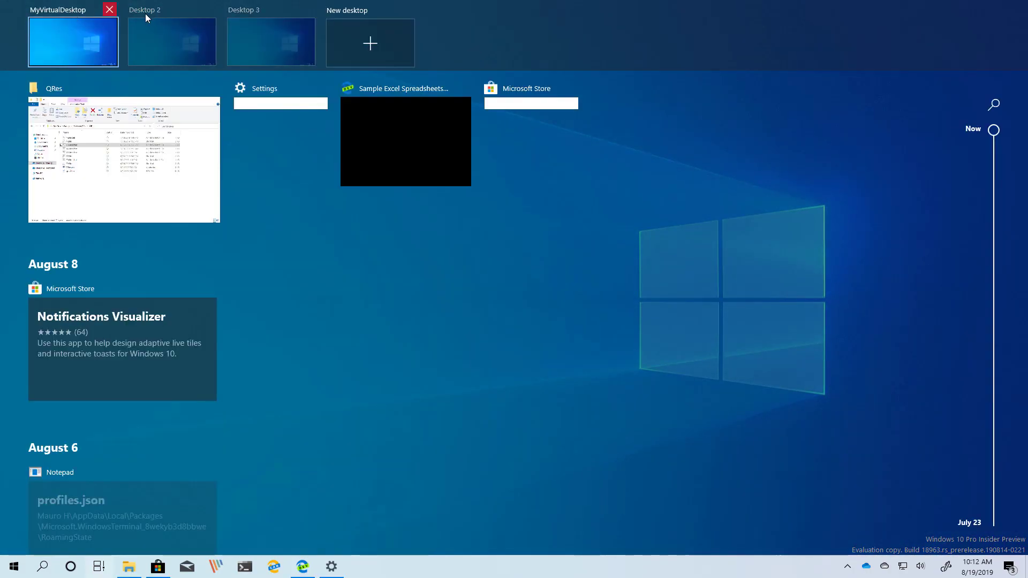
left_click(60, 11)
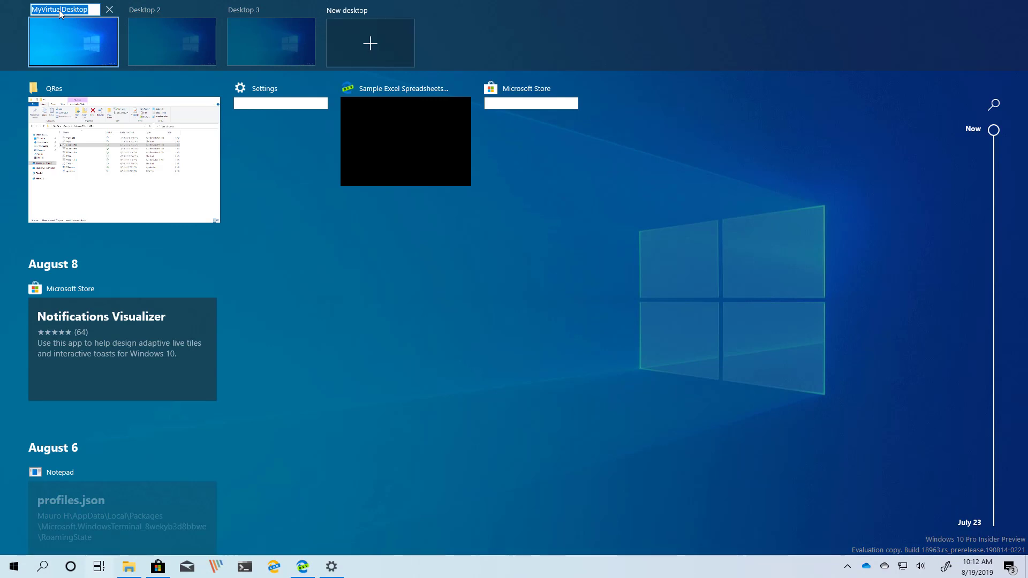
key("super+period")
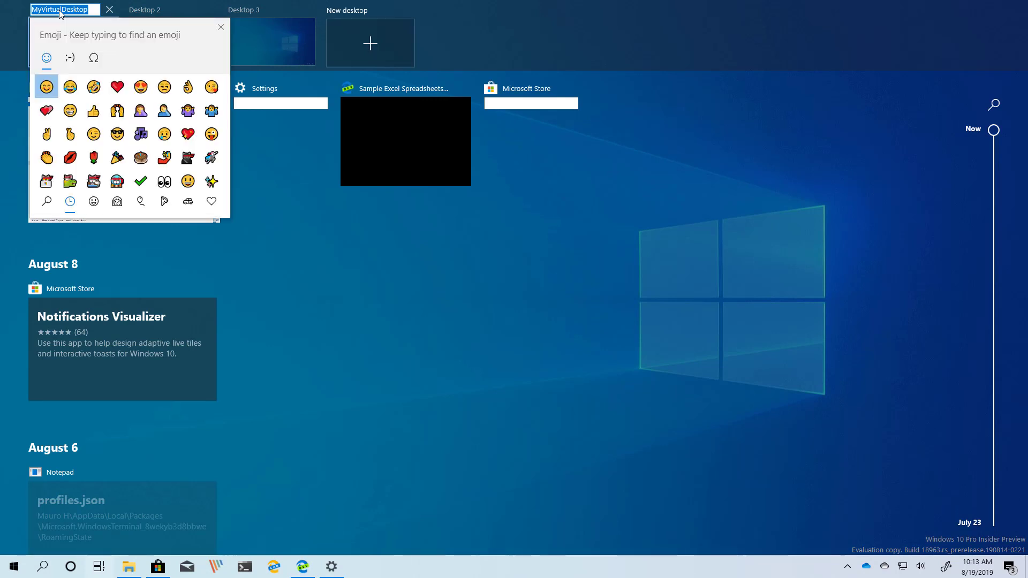
left_click(47, 86)
key("Return")
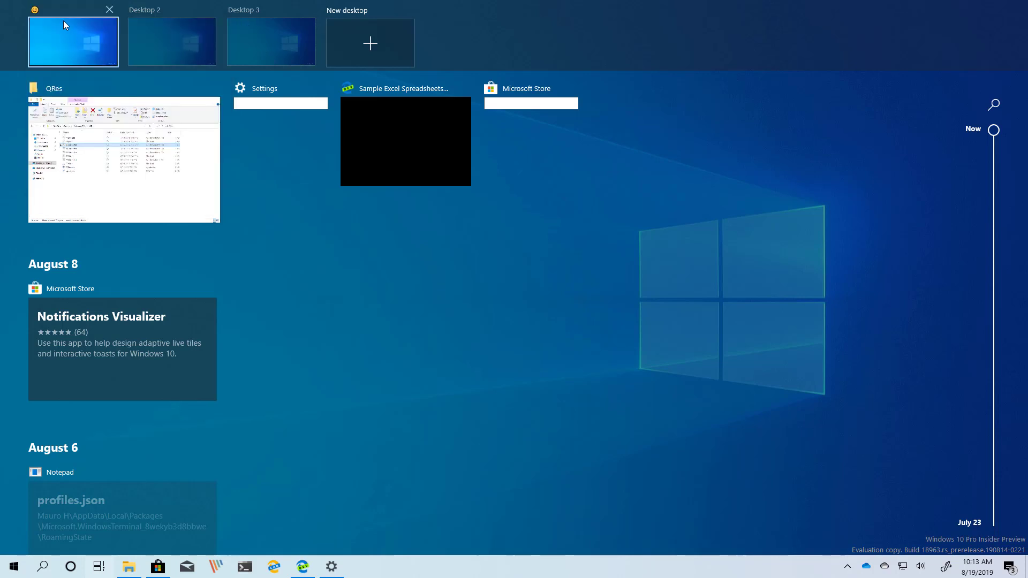
- Rename the Desktop 2 virtual desktop to MyVirtualDesktop
right_click(159, 44)
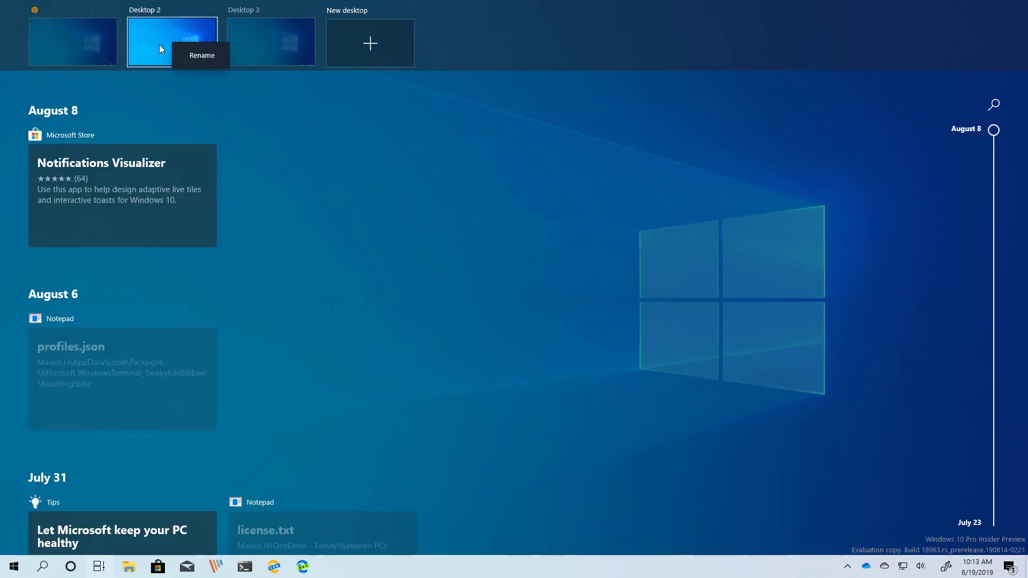
left_click(195, 56)
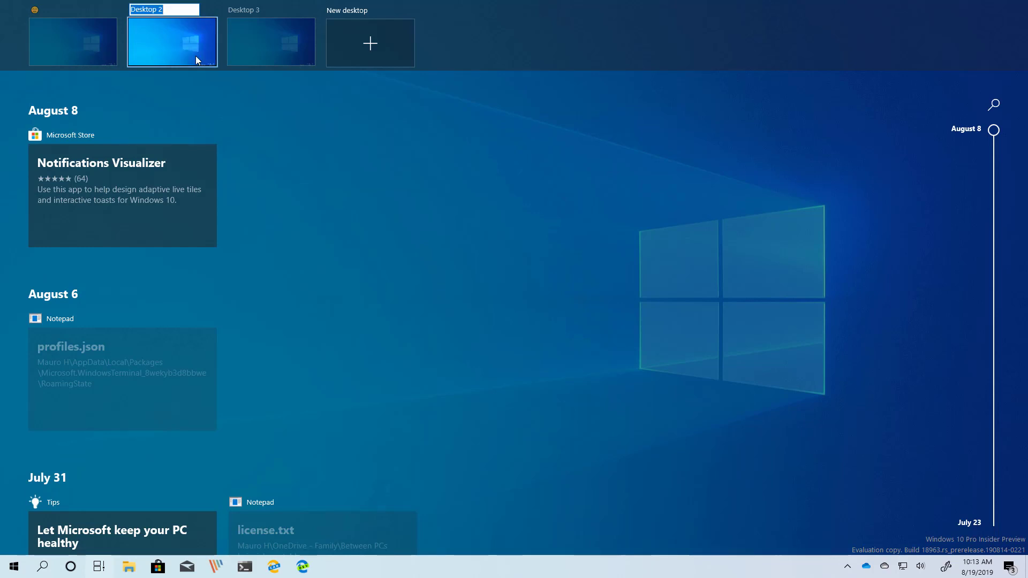
type("MyVirtualDesktop")
key("Return")
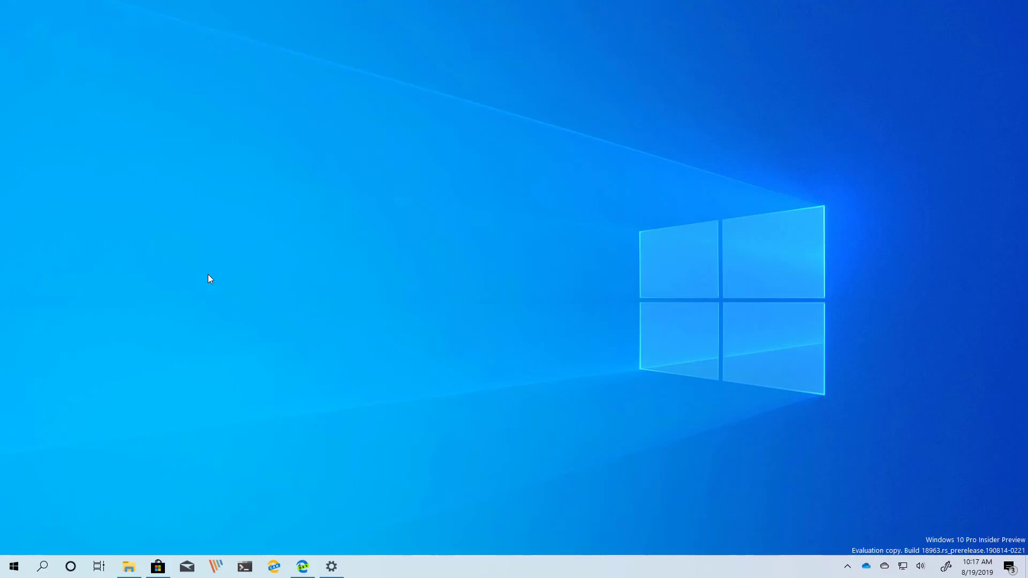
- Open Task Manager and examine the hardware performance information, including the disk type
right_click(390, 562)
left_click(406, 498)
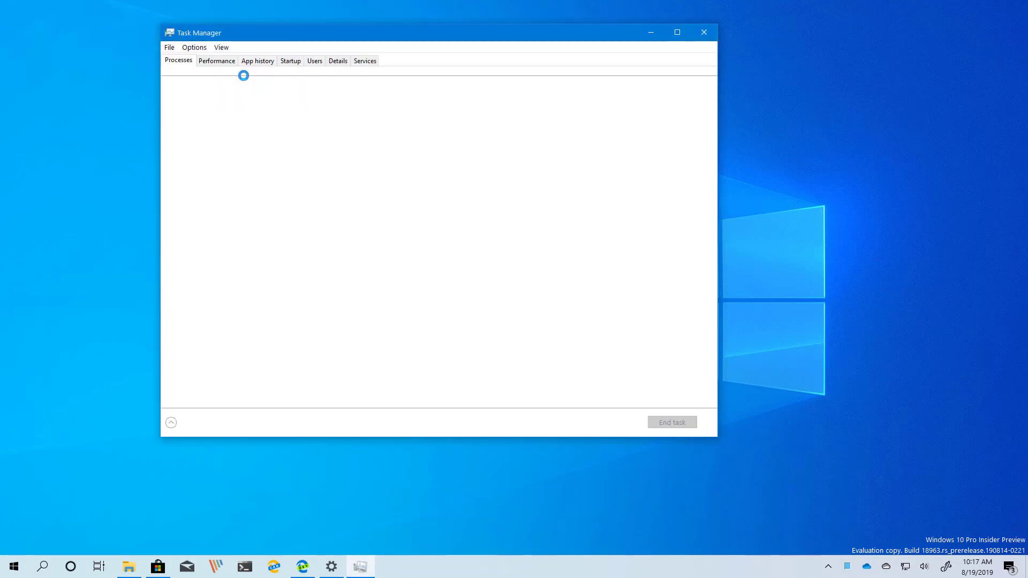
left_click(220, 61)
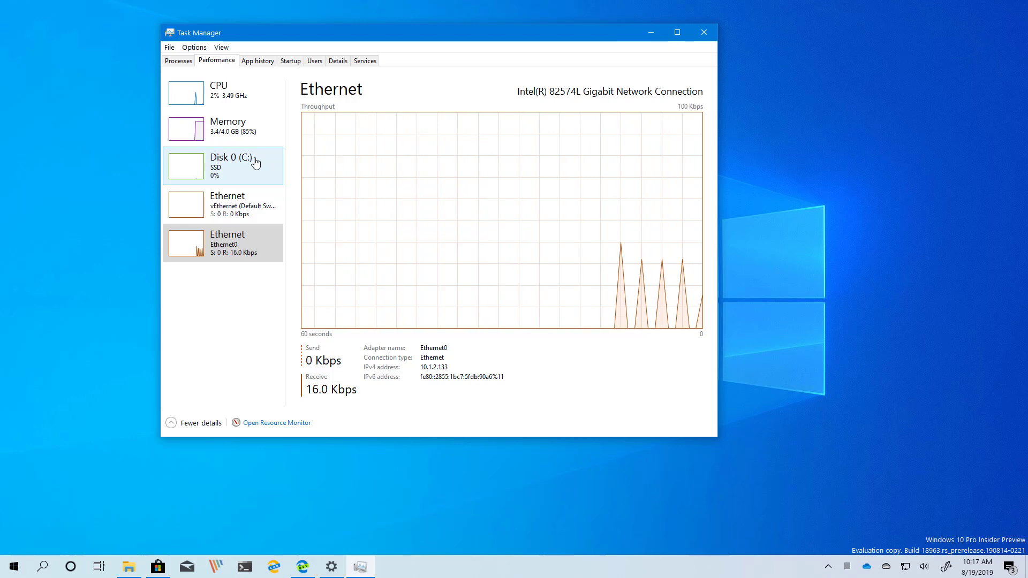
left_click(311, 567)
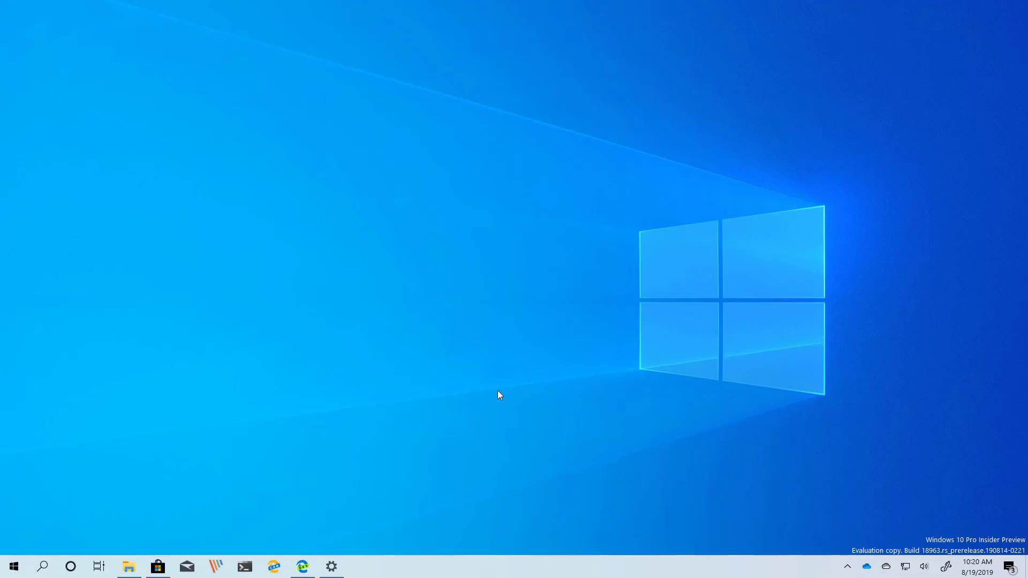
- Draft an event for today titled "Watch Movie on Friday" in the clock's calendar flyout and assign it to Calendar
left_click(972, 566)
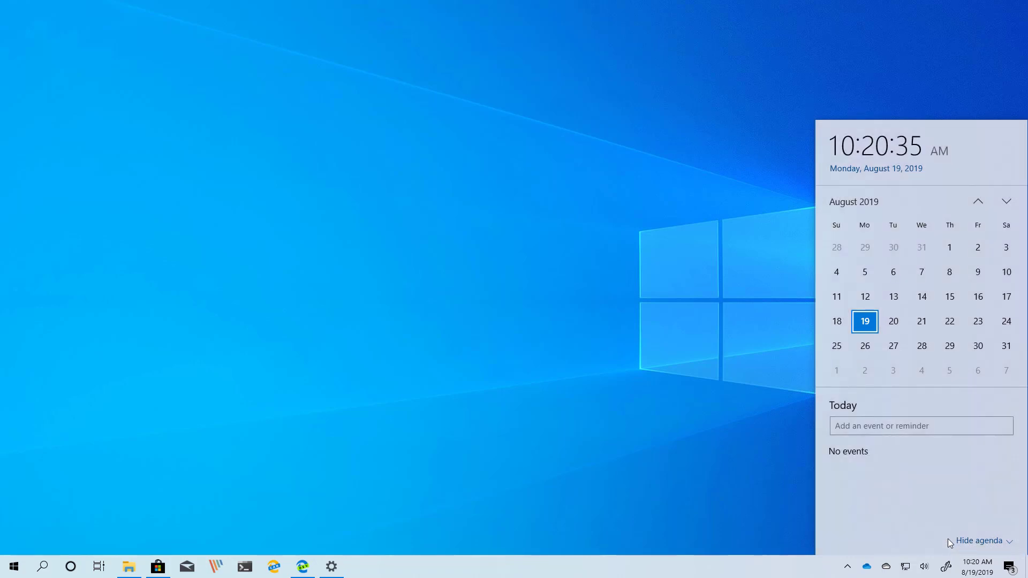
left_click(923, 427)
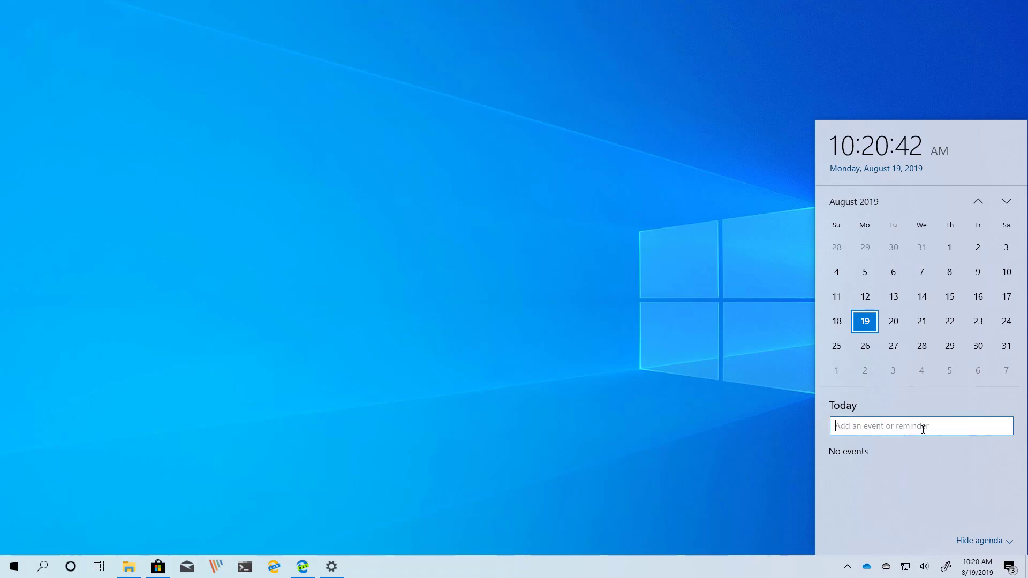
type("Watch")
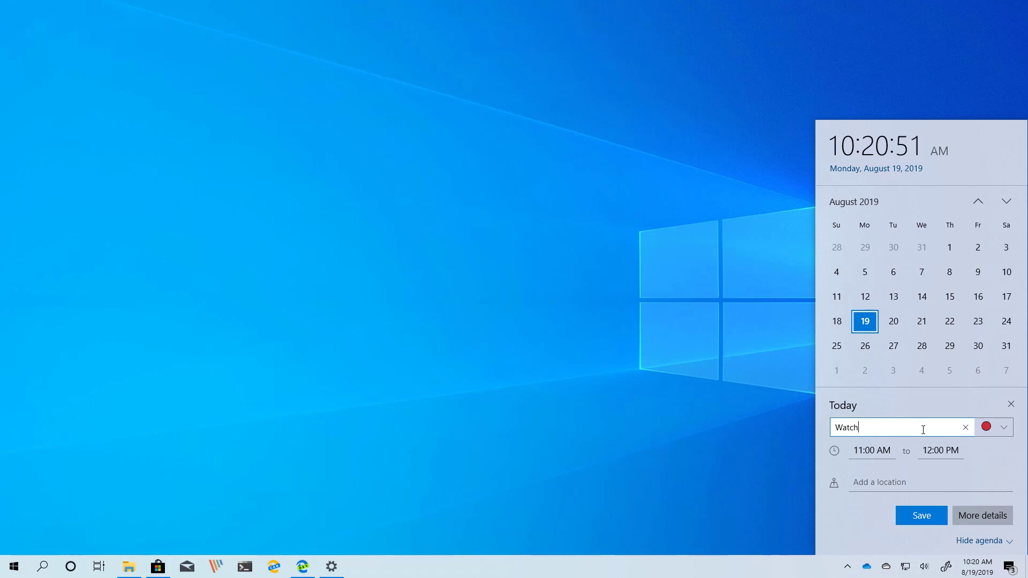
type("Movie on Friday")
left_click(1009, 429)
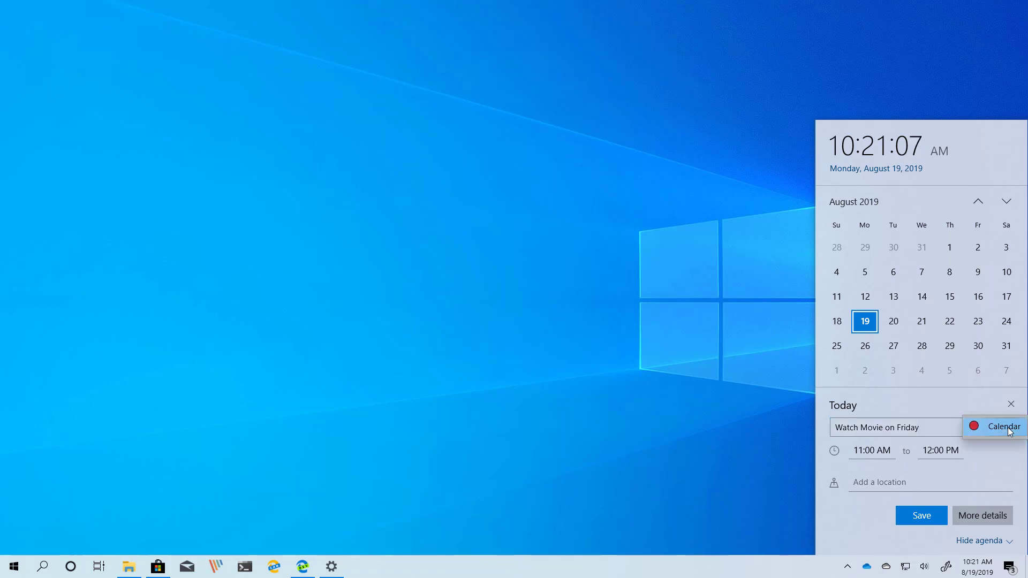
left_click(1009, 430)
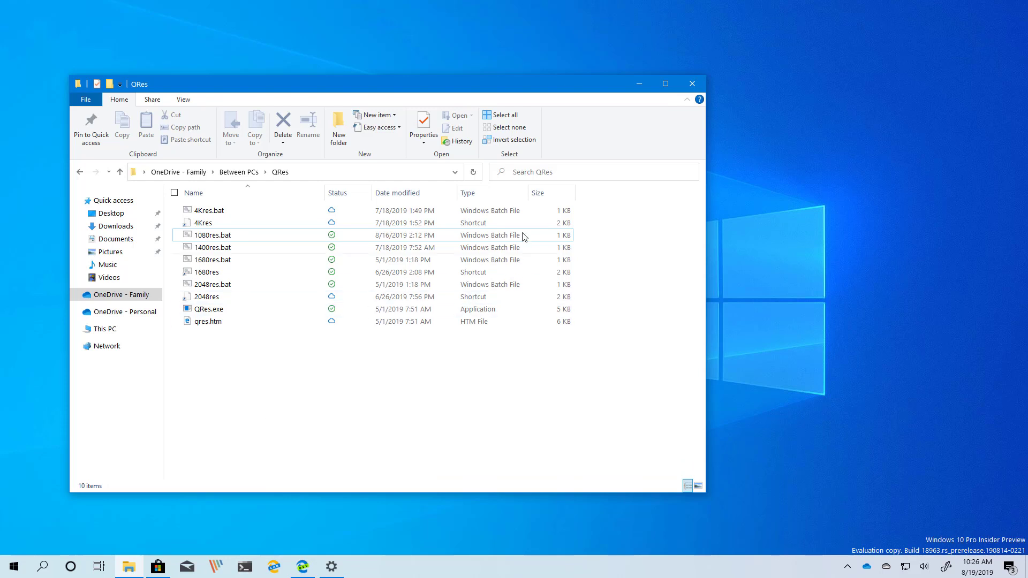
- Search the QRes folder for "4k" in File Explorer
left_click(550, 177)
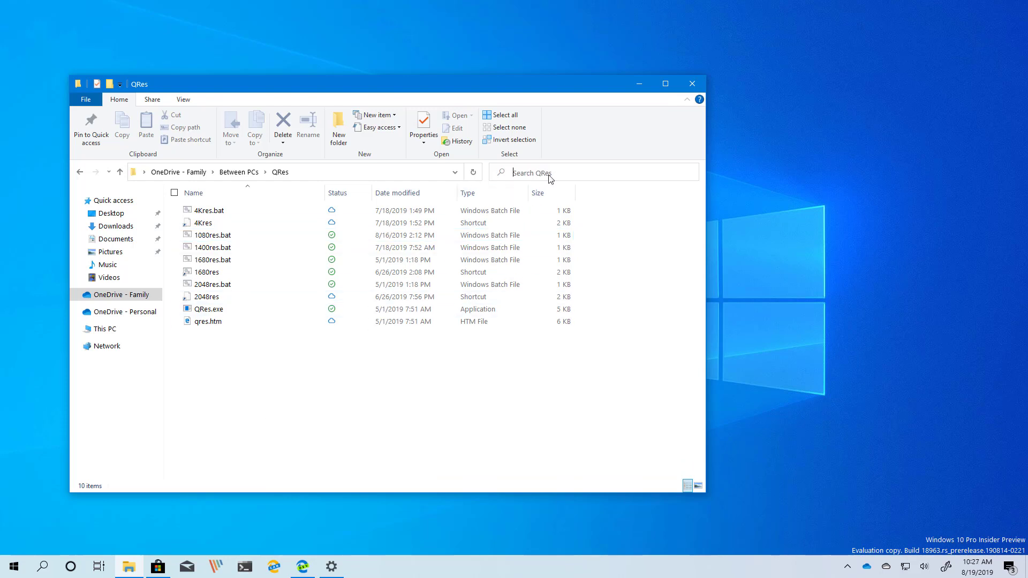
type("4k")
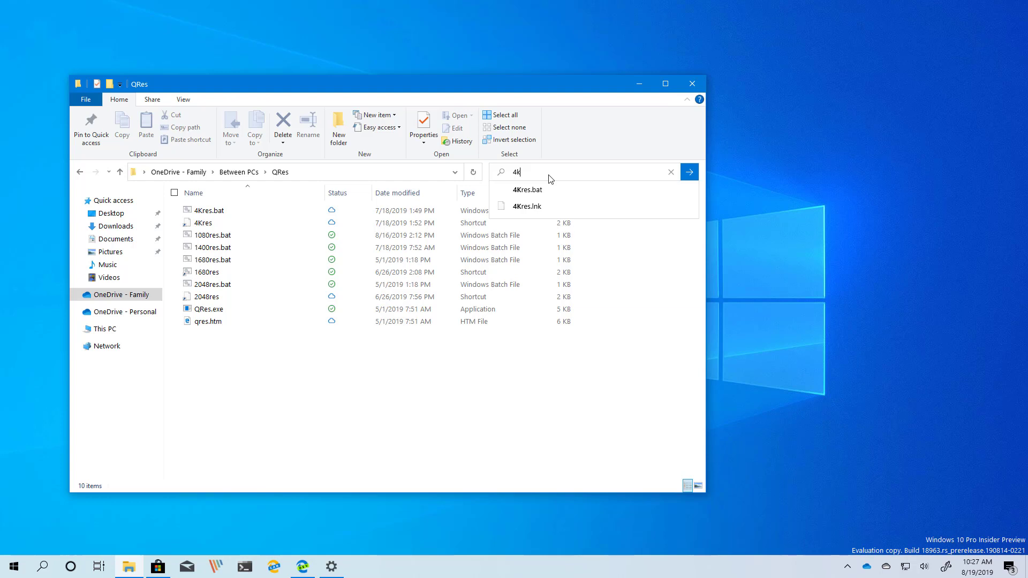
- Create a folder with the default name in QRes and display the actions available for it
left_click(343, 134)
left_click(279, 419)
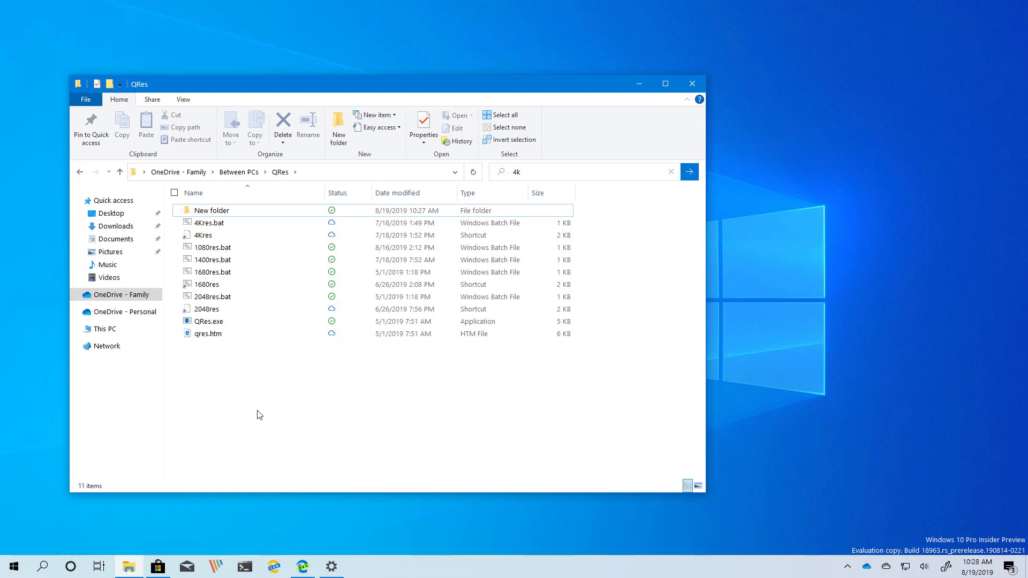
left_click(228, 212)
right_click(229, 212)
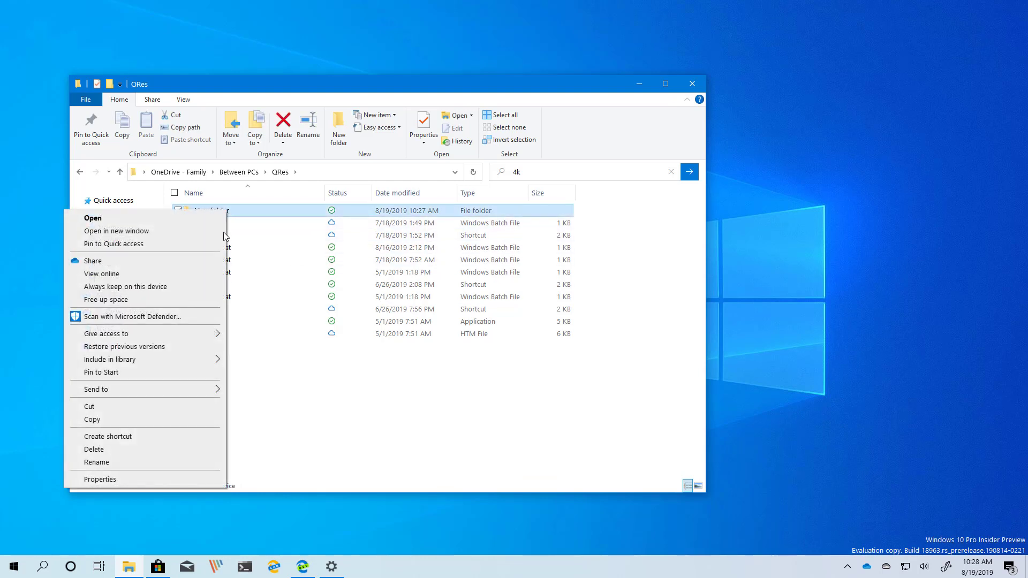
mouse_move(177, 337)
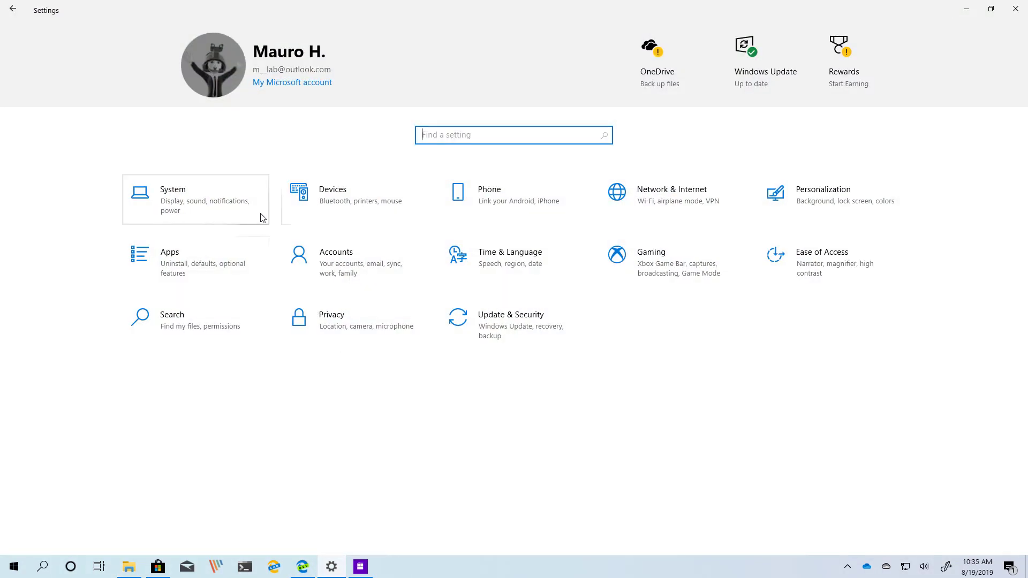
- Review the Notifications & actions system settings and open the notification options for the Notifications Visualizer sender
left_click(265, 210)
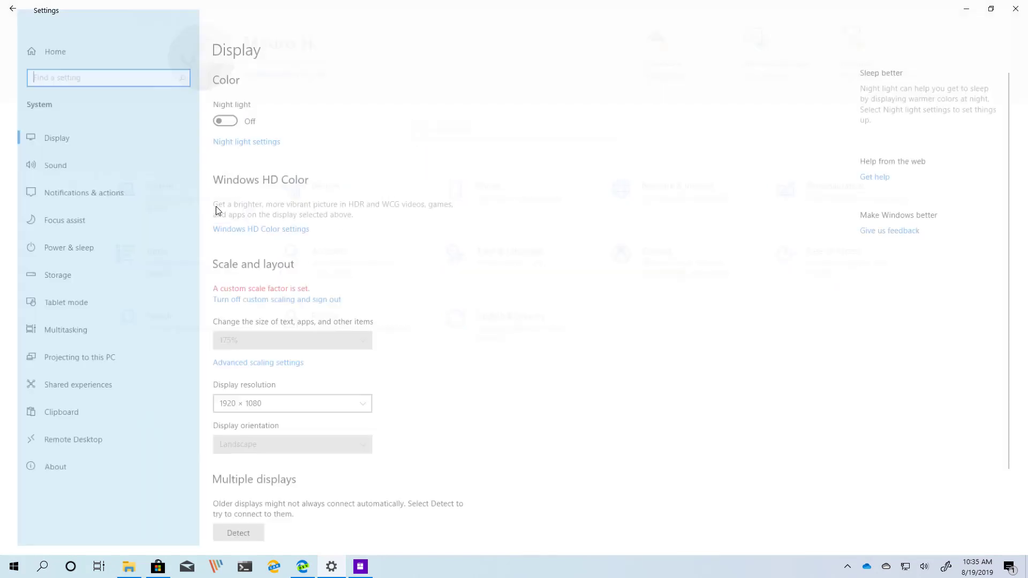
left_click(100, 193)
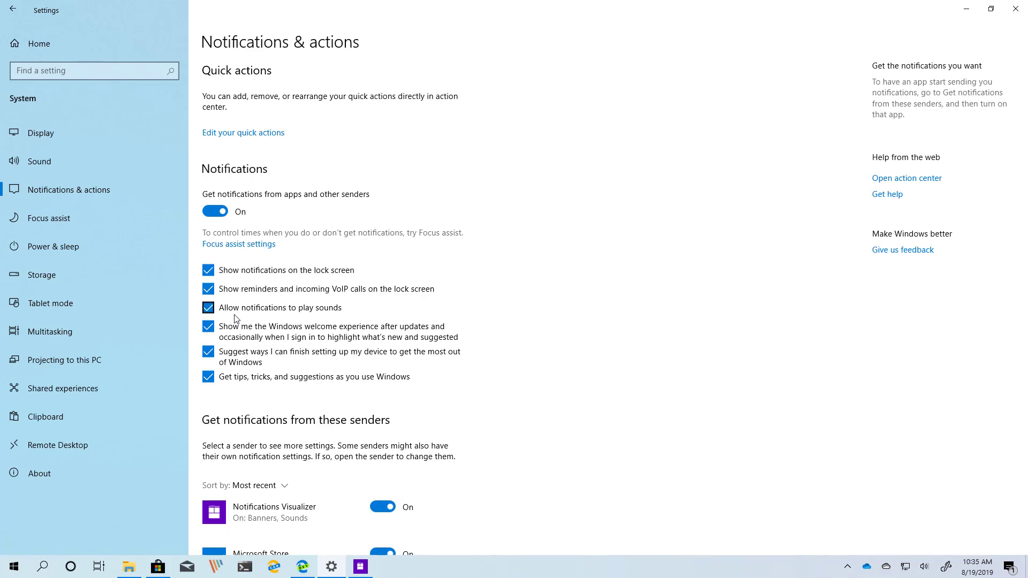
left_click(237, 317)
scroll(536, 298, "down", 5)
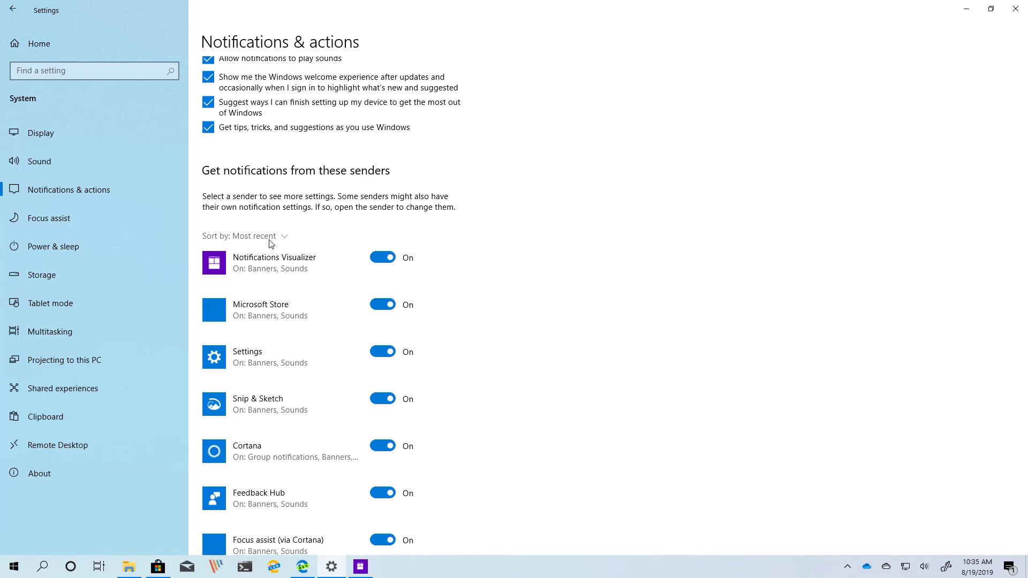
left_click(250, 266)
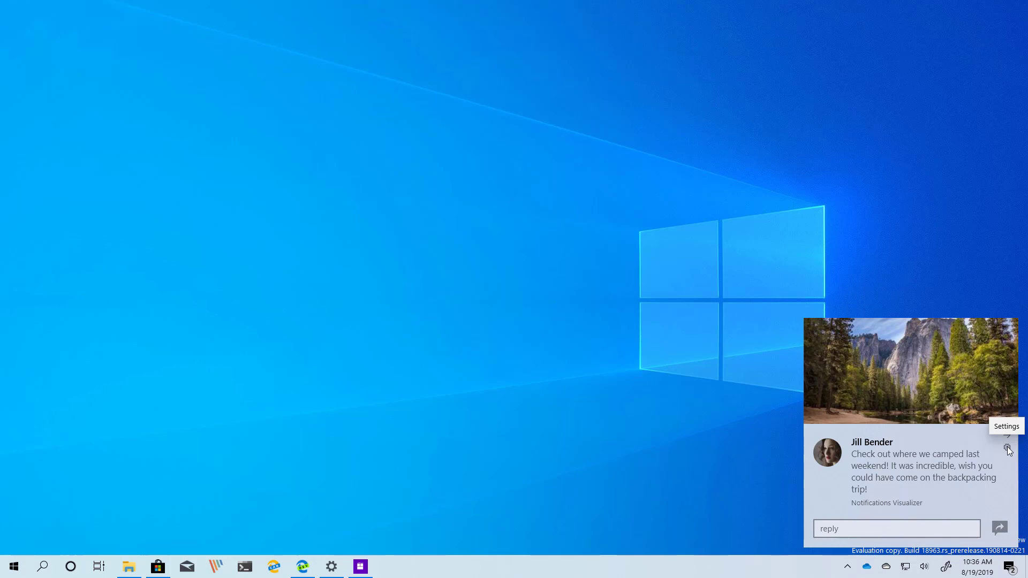
- Go to the notification settings directly from the Notifications Visualizer banner
left_click(1007, 448)
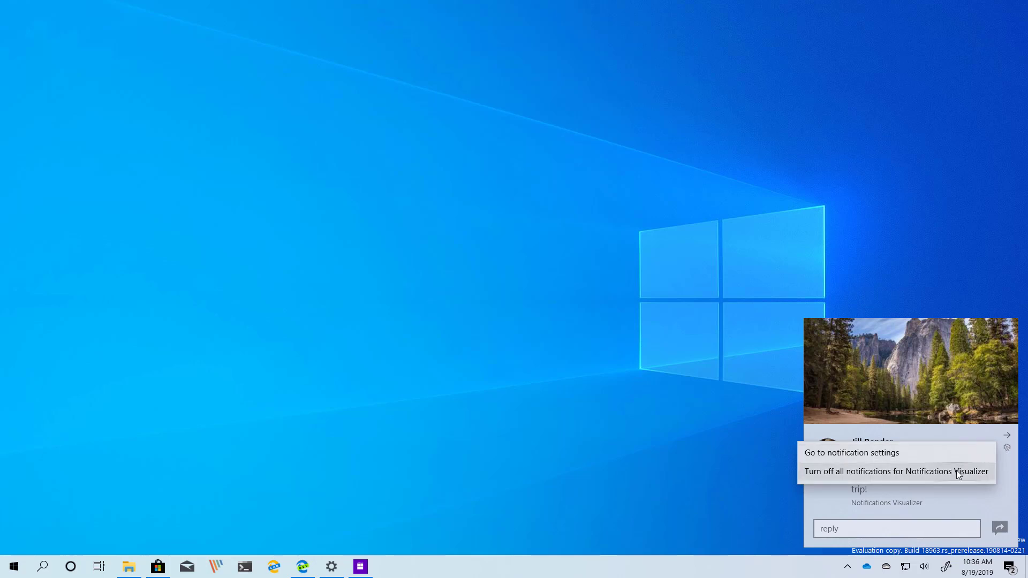
left_click(905, 454)
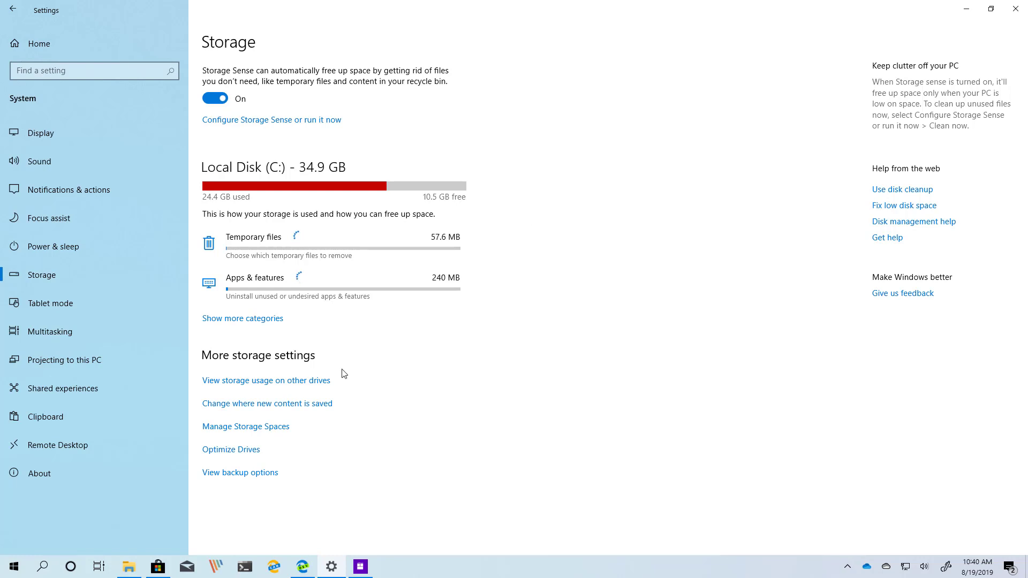
- Open the backup options from the Storage settings, view the OneDrive folder backup dialog, and close it without starting a backup
left_click(244, 473)
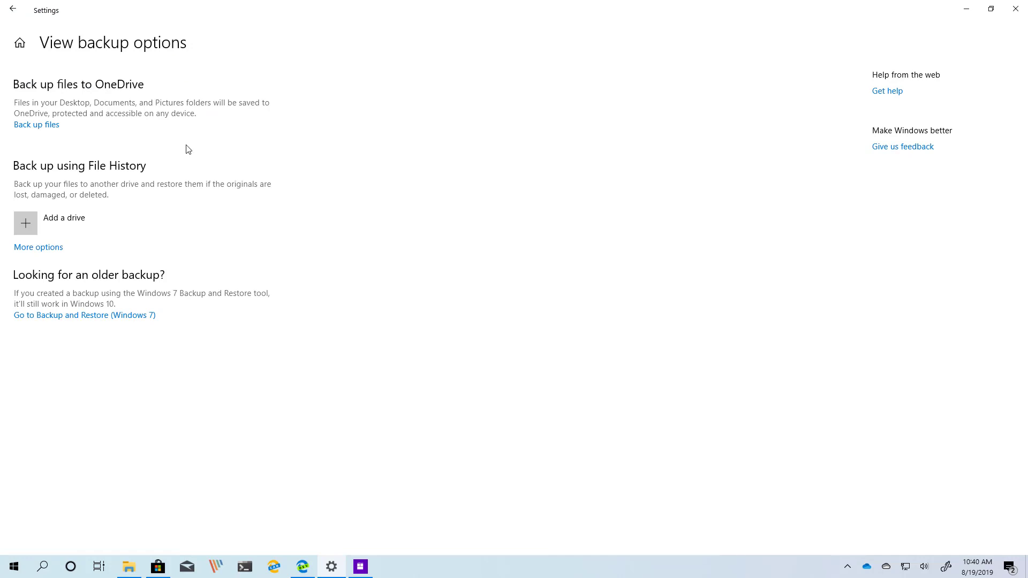
left_click(47, 127)
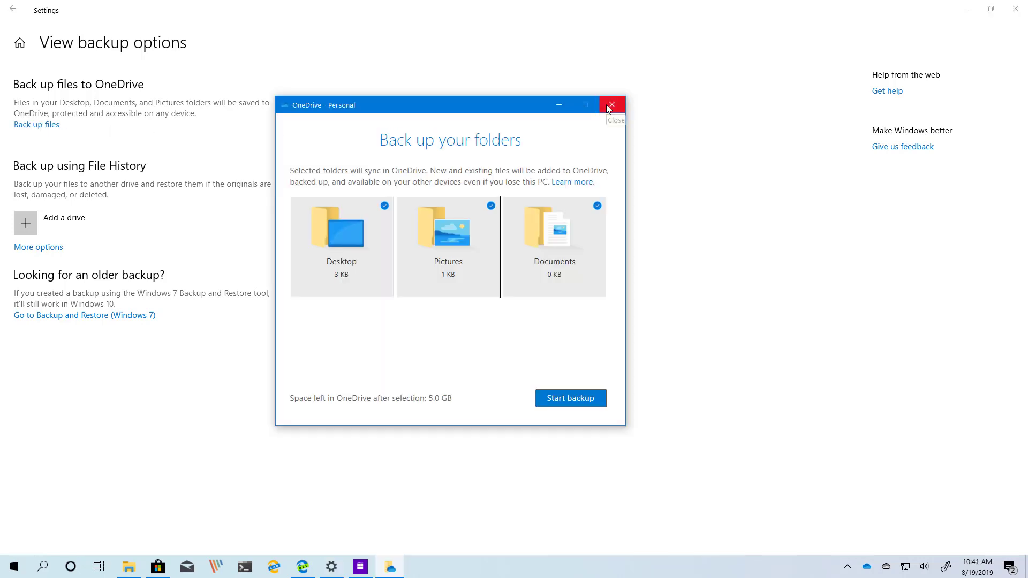
left_click(609, 107)
- Open the Mouse page of the Devices settings and adjust the cursor speed
left_click(20, 46)
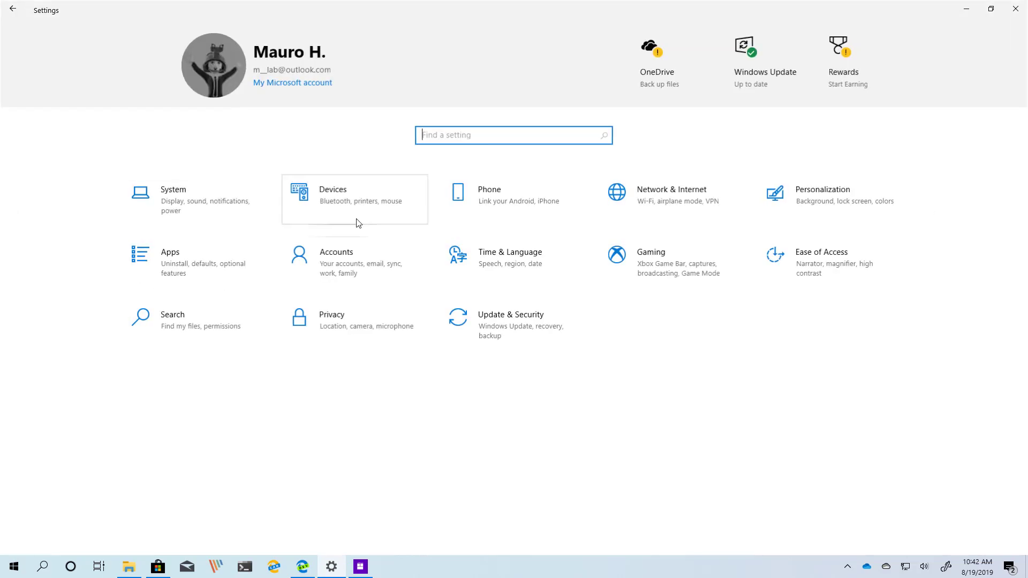
left_click(322, 200)
left_click(103, 197)
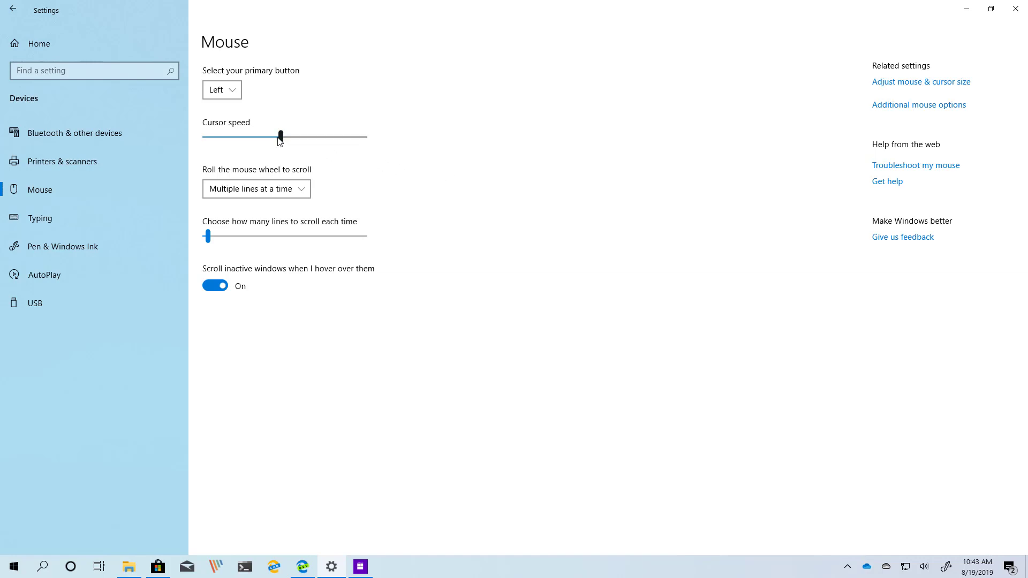
mouse_move(284, 142)
left_mouse_down()
mouse_move(250, 142)
mouse_move(305, 145)
mouse_move(281, 141)
left_mouse_up()
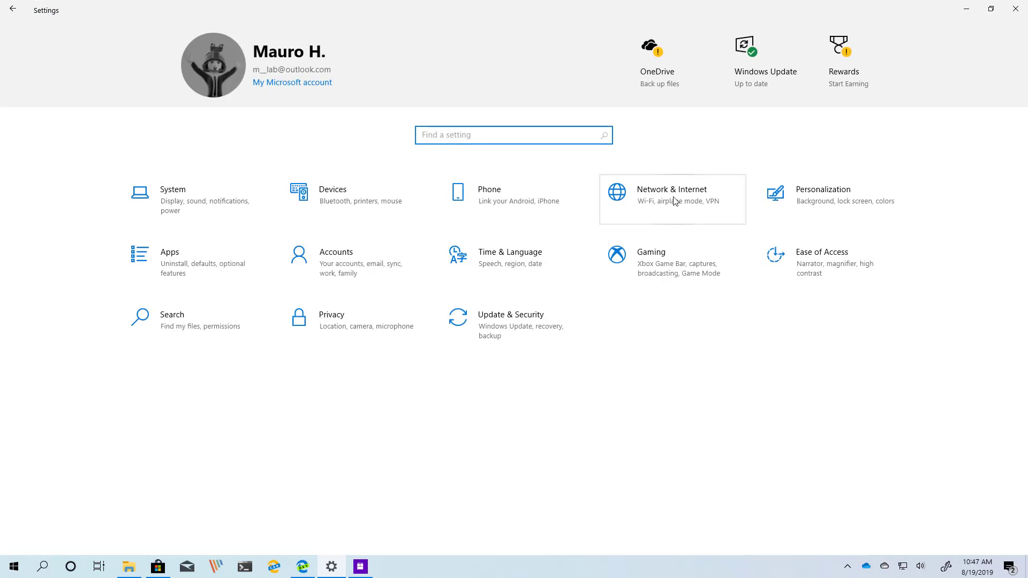
- Open the Network & Internet status page and show the available networks
left_click(616, 195)
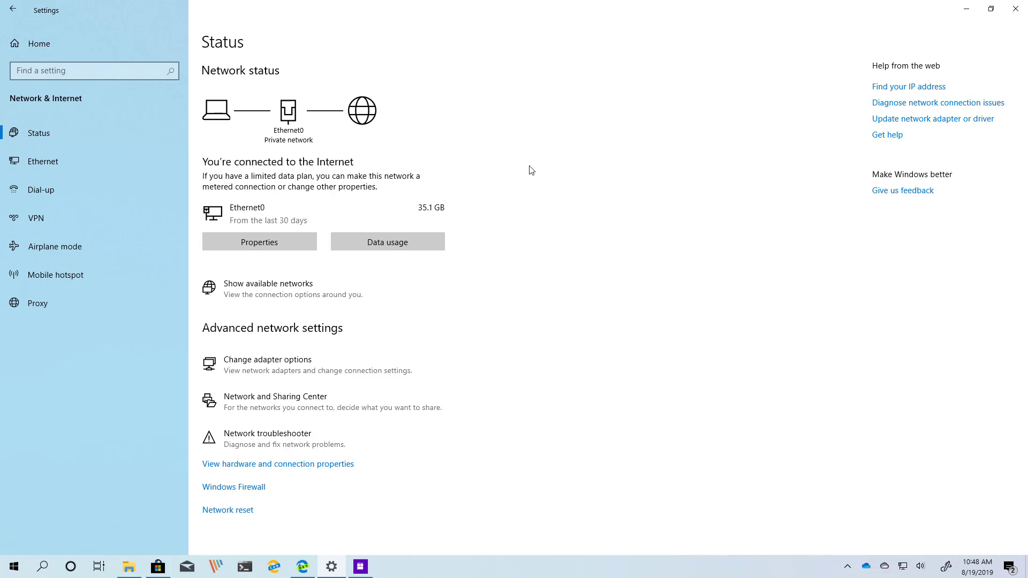
left_click(333, 291)
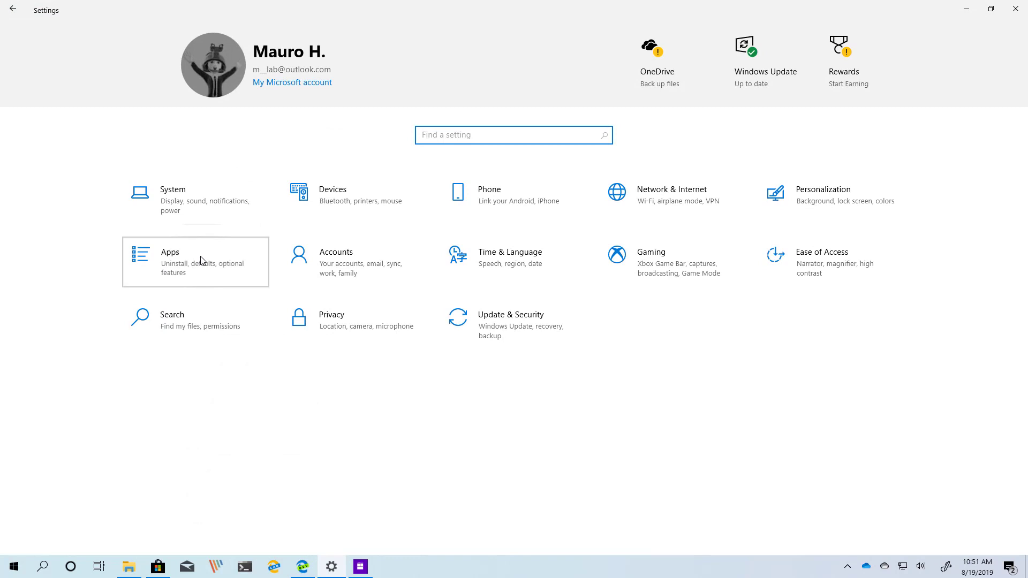
- Open the Optional features page of the Apps settings and bring up the list of features that can be added
left_click(202, 261)
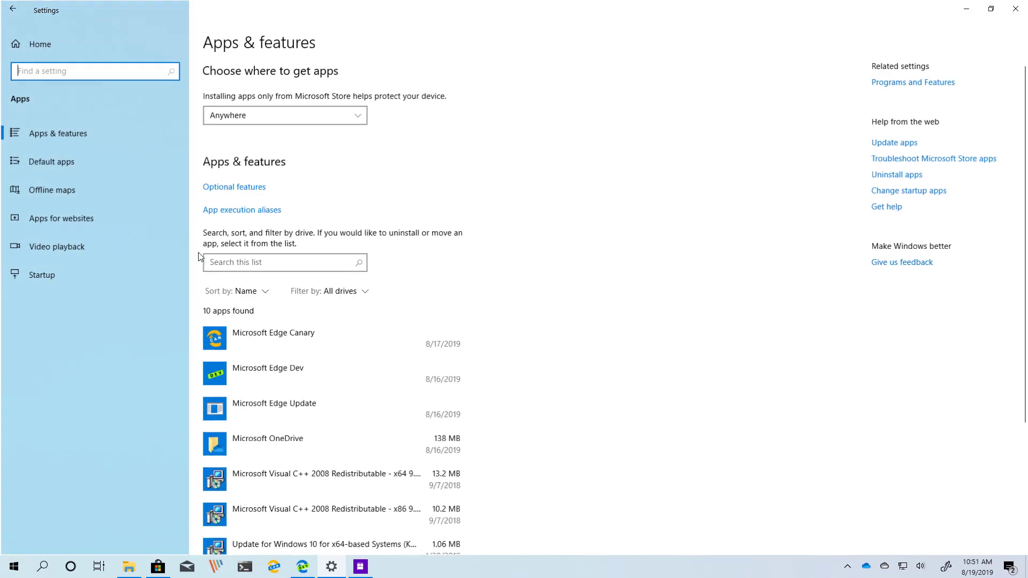
left_click(240, 190)
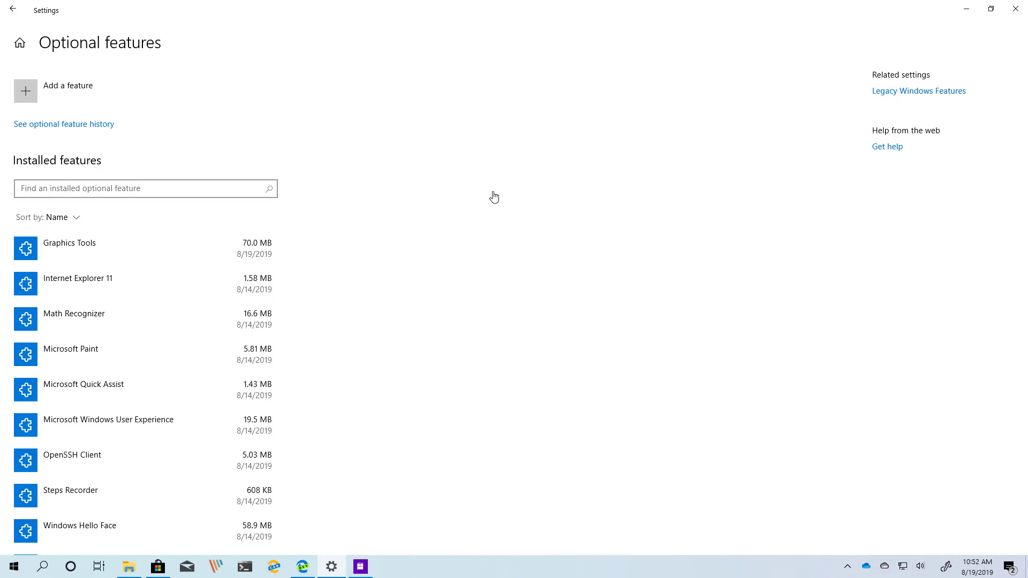
left_click(55, 98)
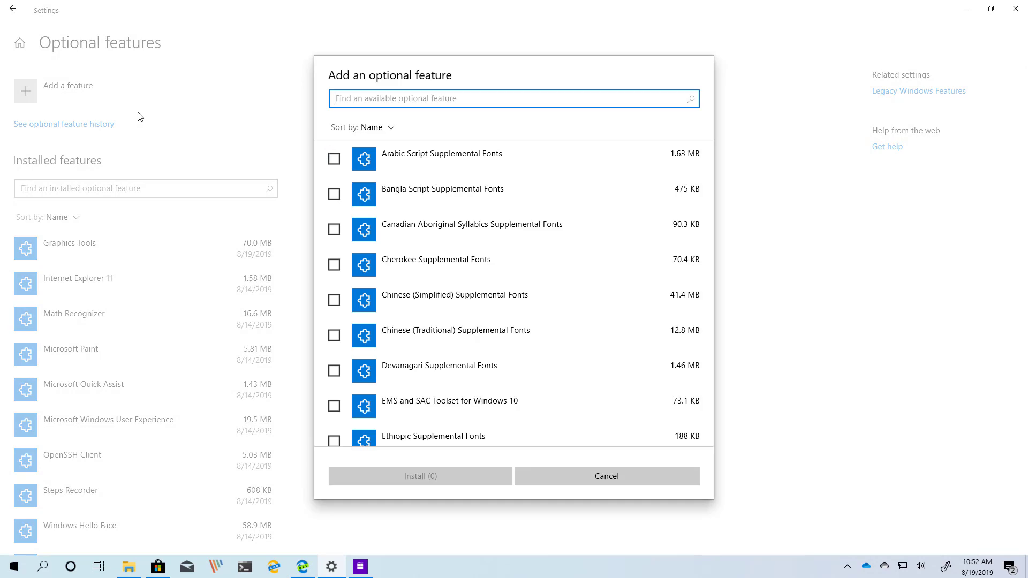
- Select the Bangla Script, Canadian Aboriginal Syllabics and Cherokee Supplemental Fonts together, and cancel without installing them
left_click(333, 193)
left_click(333, 229)
left_click(333, 265)
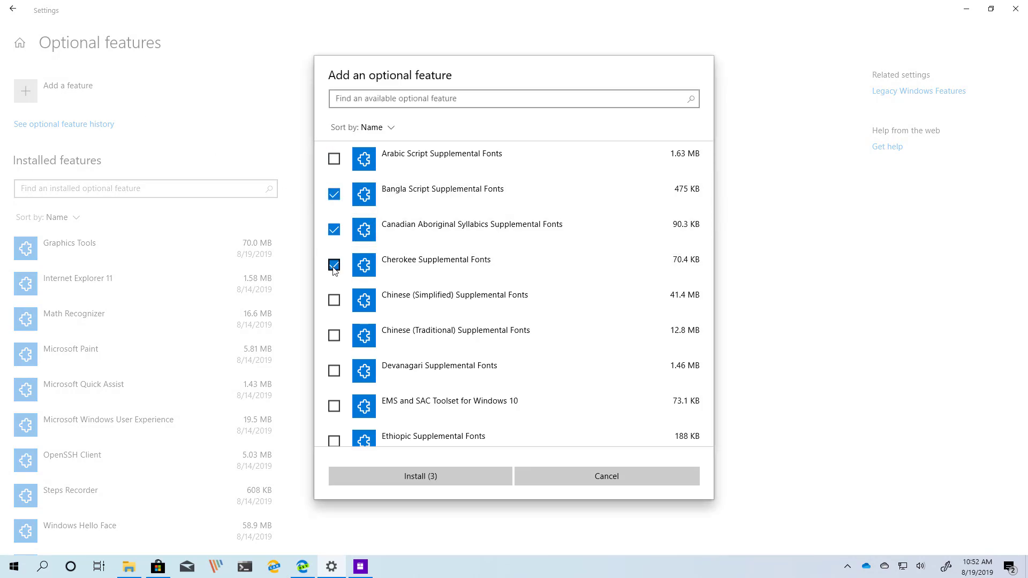
left_click(648, 476)
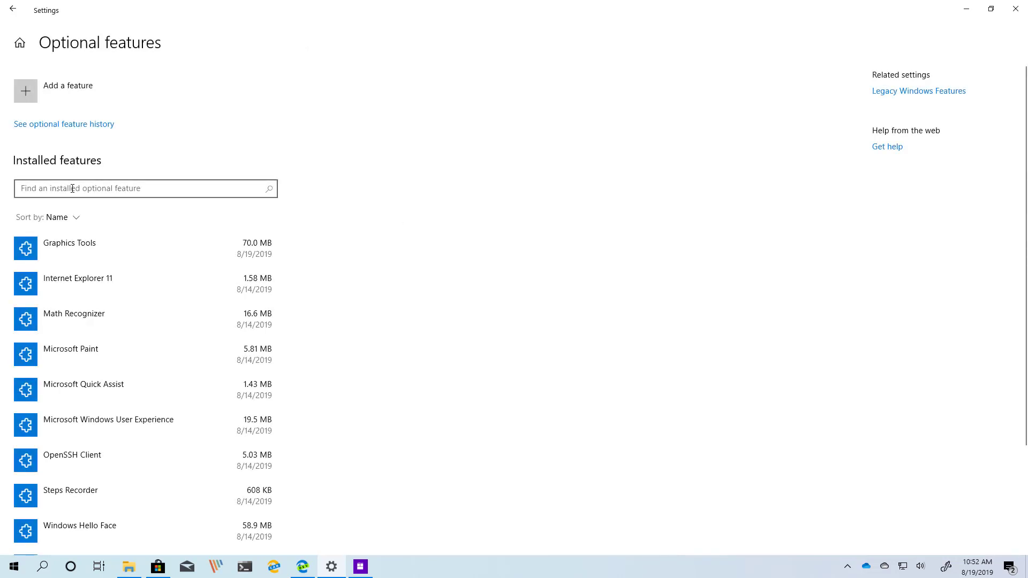
- Sort the installed optional features by Install Size
left_click(72, 188)
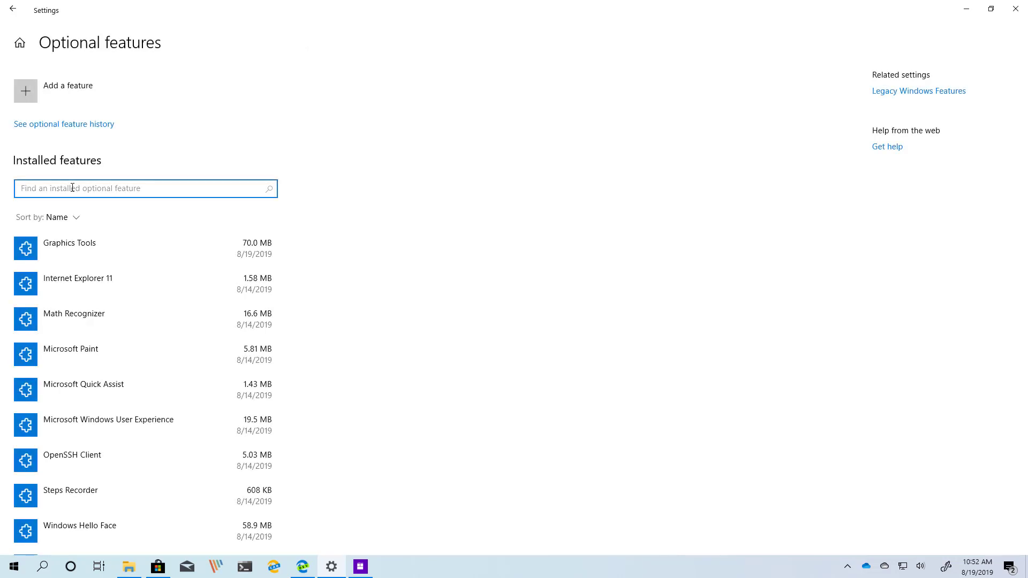
left_click(66, 222)
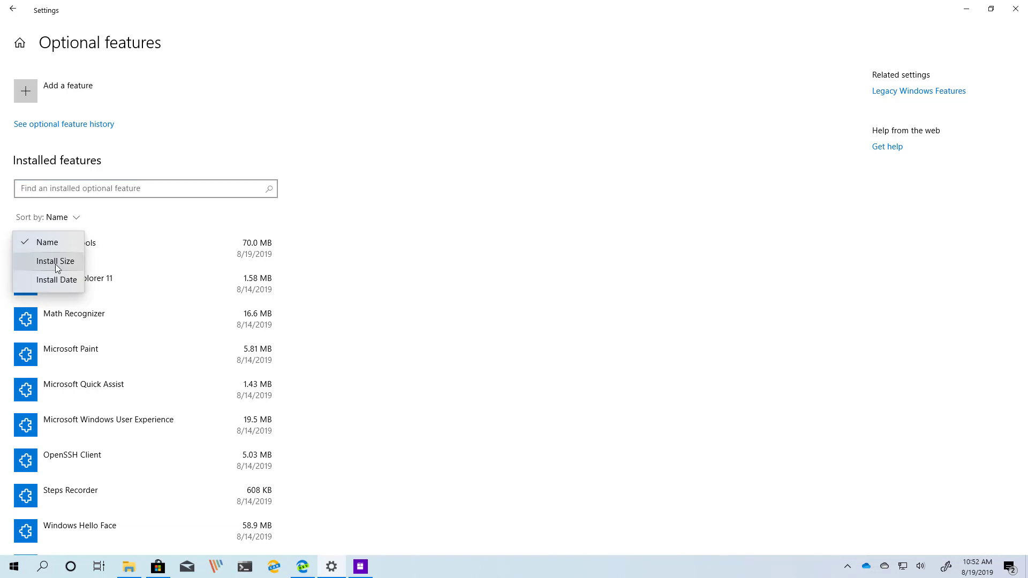
left_click(55, 262)
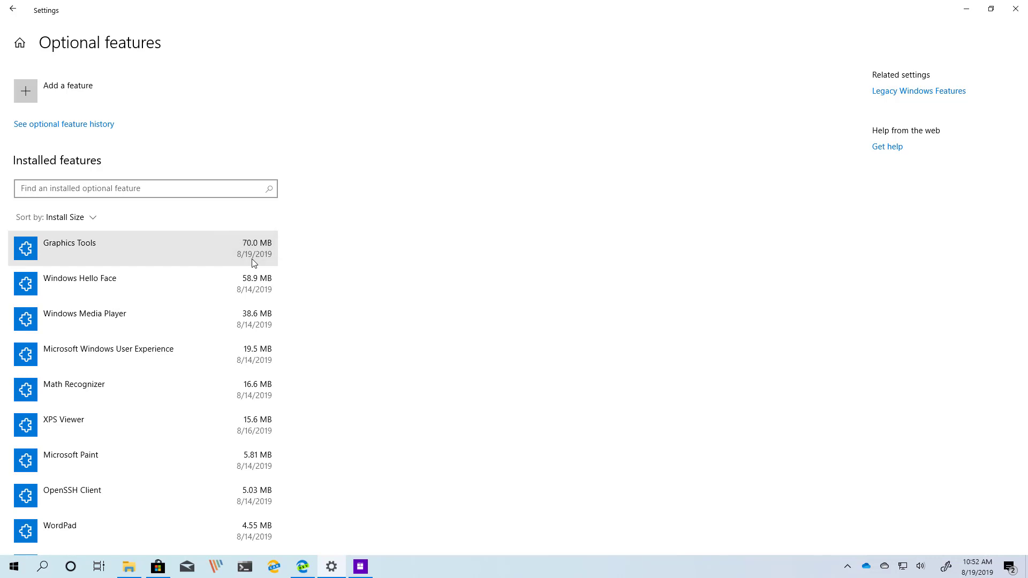
- Return to the Settings home page and open the Sign-in options of the Accounts settings
left_click(20, 42)
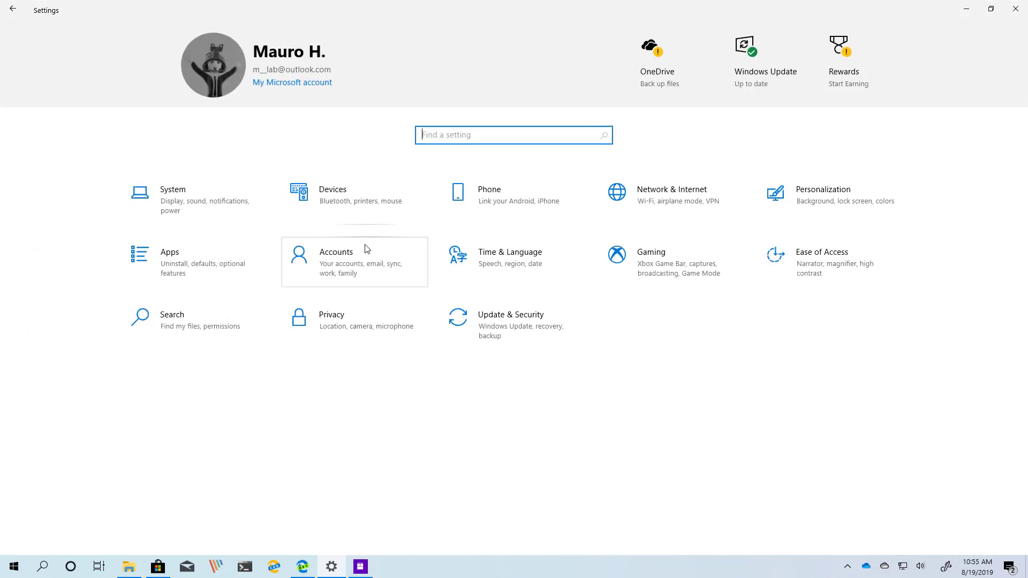
left_click(367, 248)
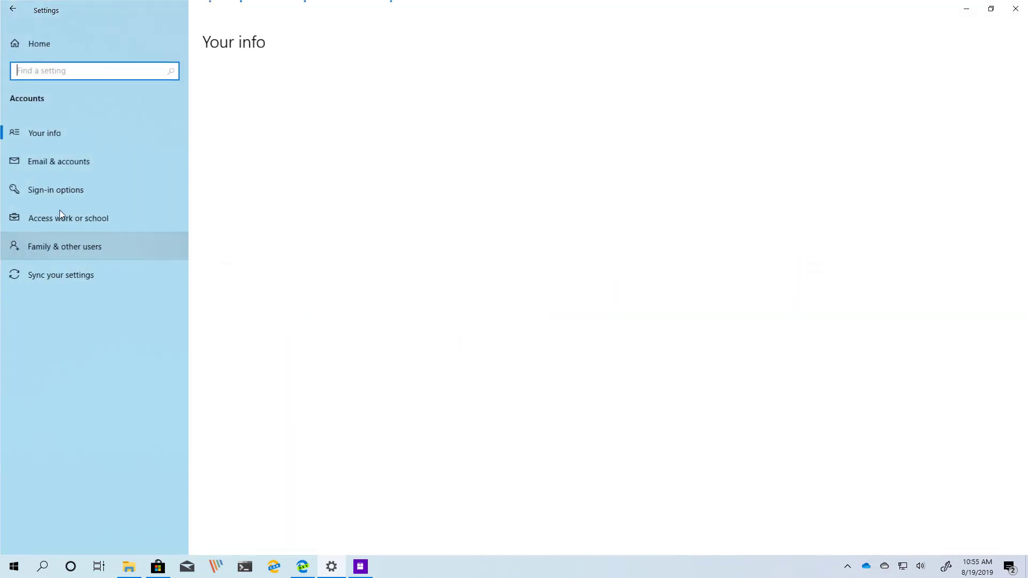
left_click(58, 202)
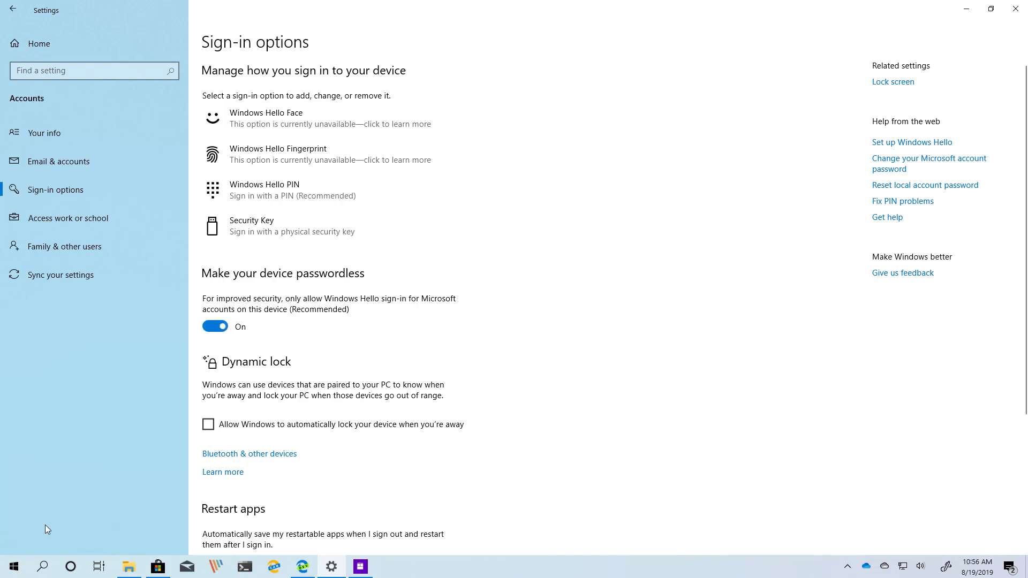
- View the power options in Start and lock the computer from the account options
left_click(13, 566)
left_click(592, 422)
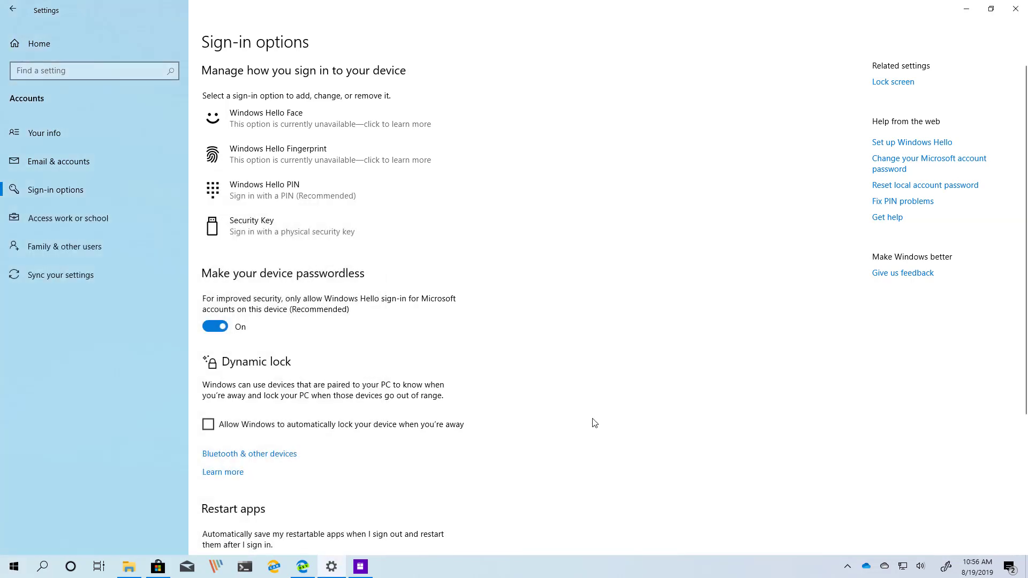
left_click(14, 567)
left_click(20, 542)
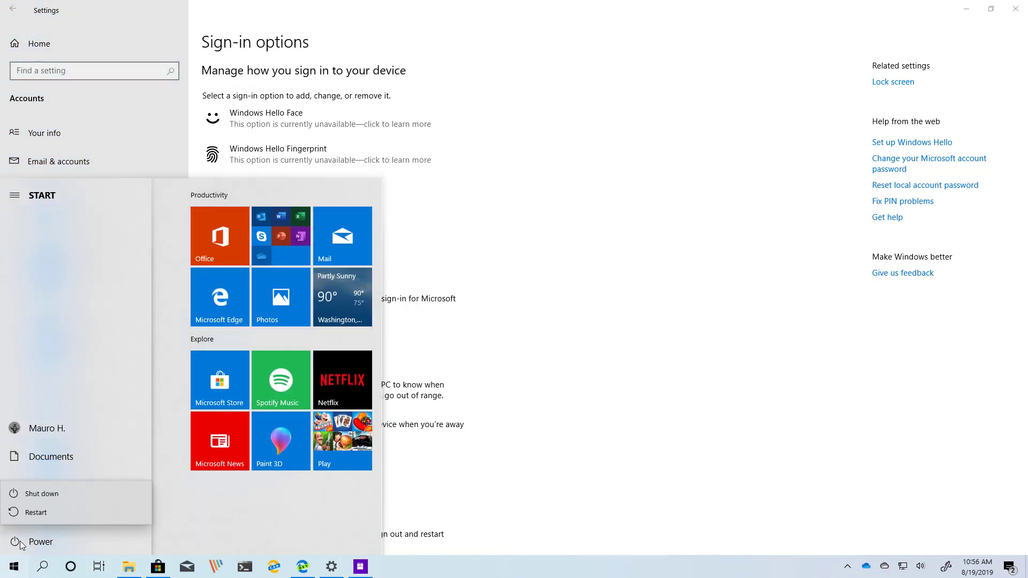
left_click(27, 431)
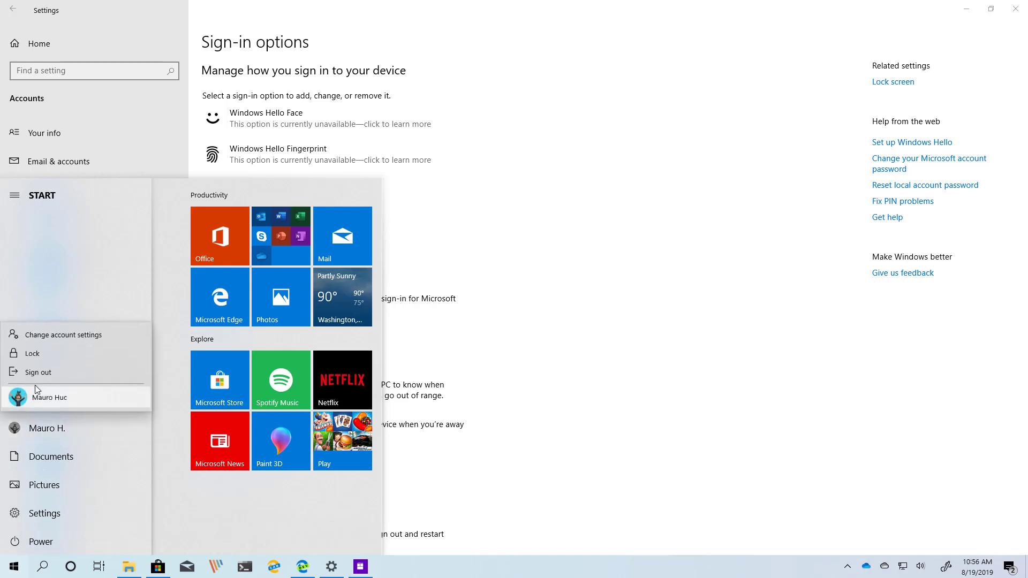
left_click(41, 361)
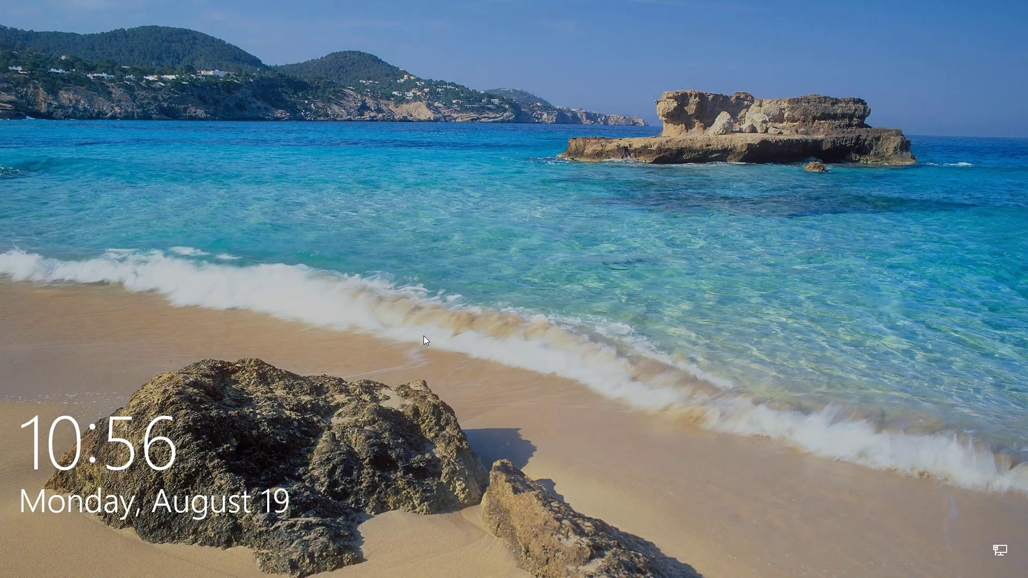
- Dismiss the lock screen, sign back in by entering the account PIN, and close Start
left_click(510, 402)
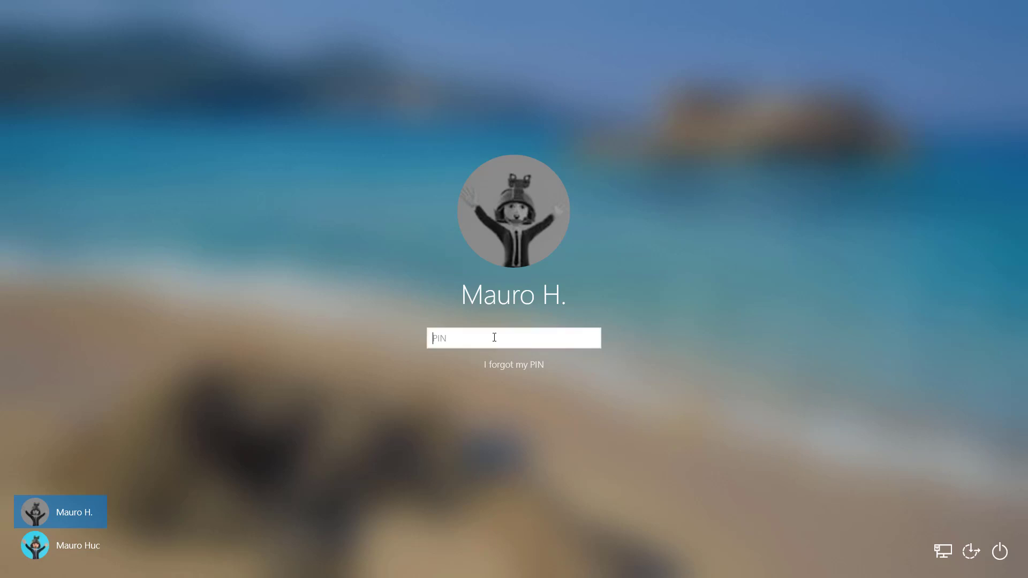
type("****")
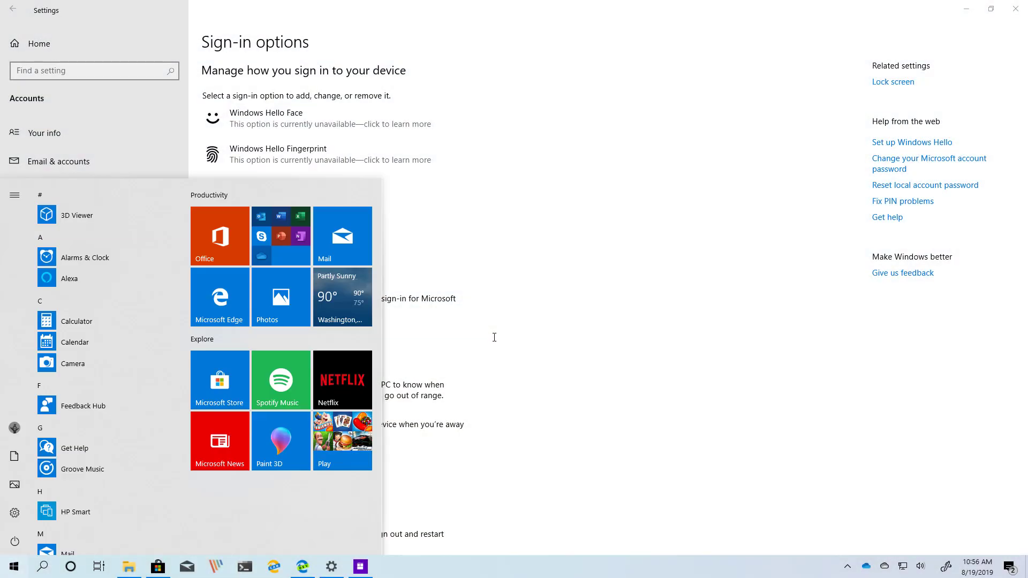
left_click(574, 291)
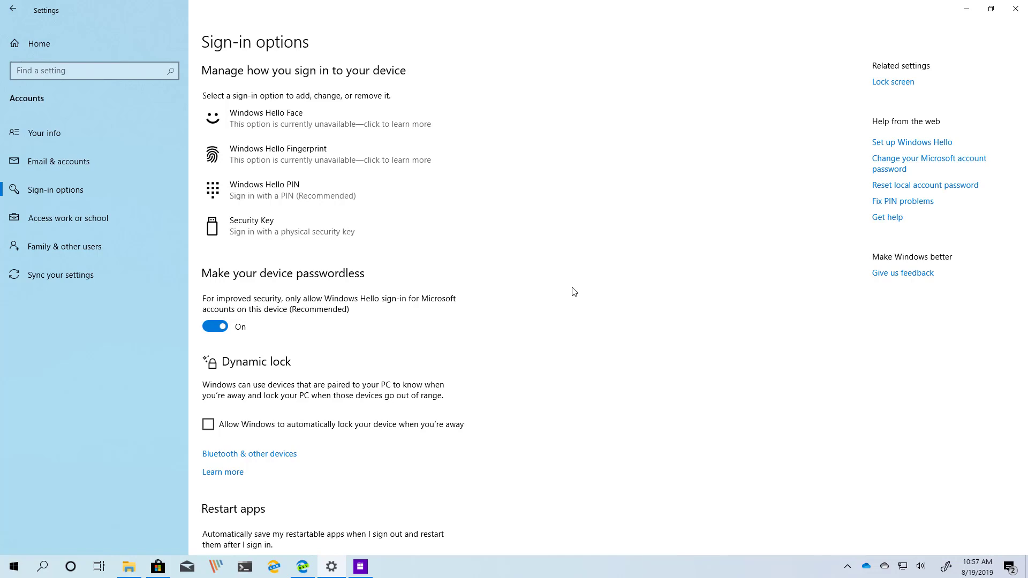
- Return to the Settings home page and open the Text cursor page of Ease of Access
left_click(70, 49)
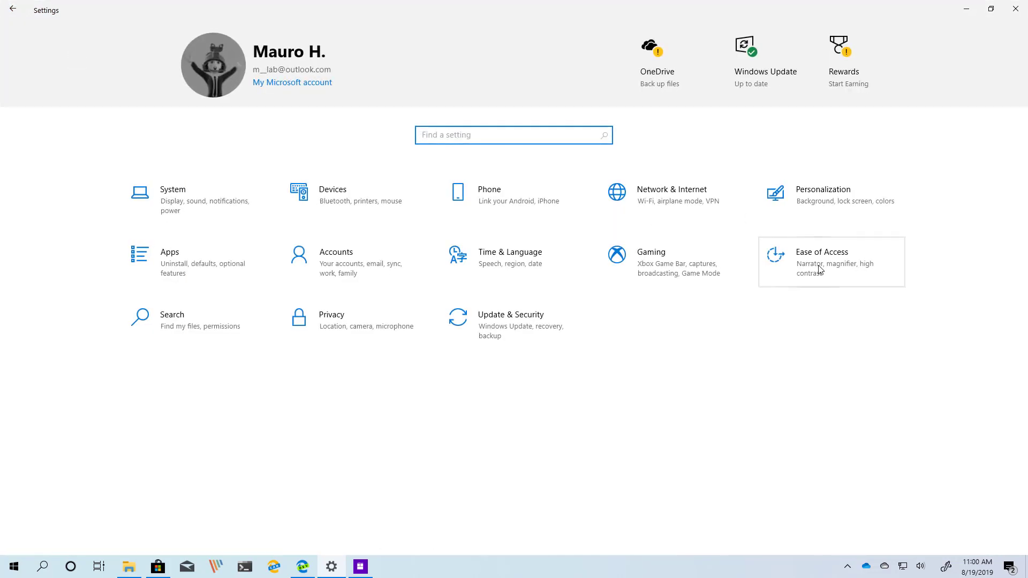
left_click(819, 270)
left_click(47, 228)
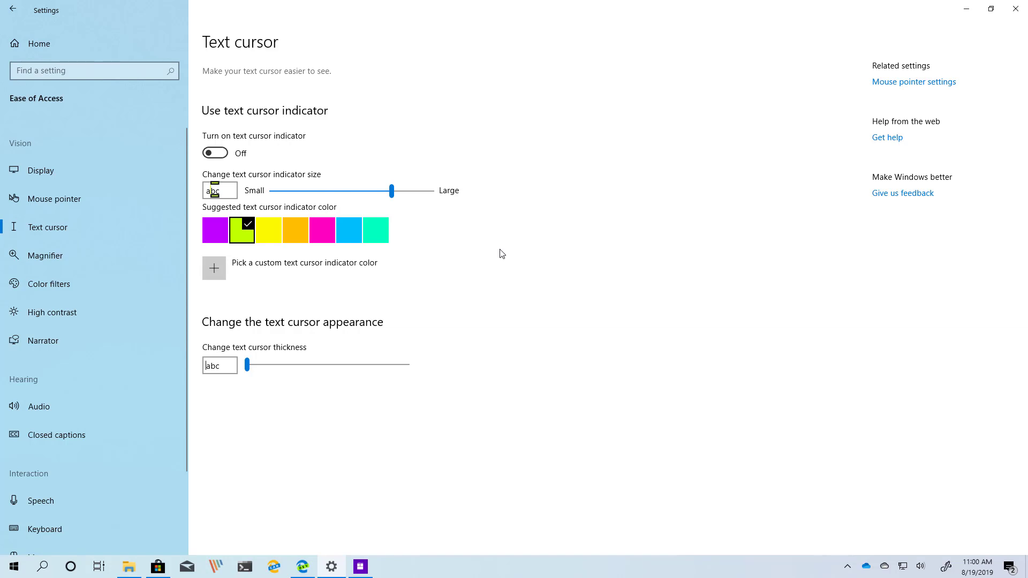
- Turn on the text cursor indicator, set it to the largest size, and choose the suggested color Pink
left_click(216, 153)
left_click_drag(393, 194, 433, 194)
left_click(323, 230)
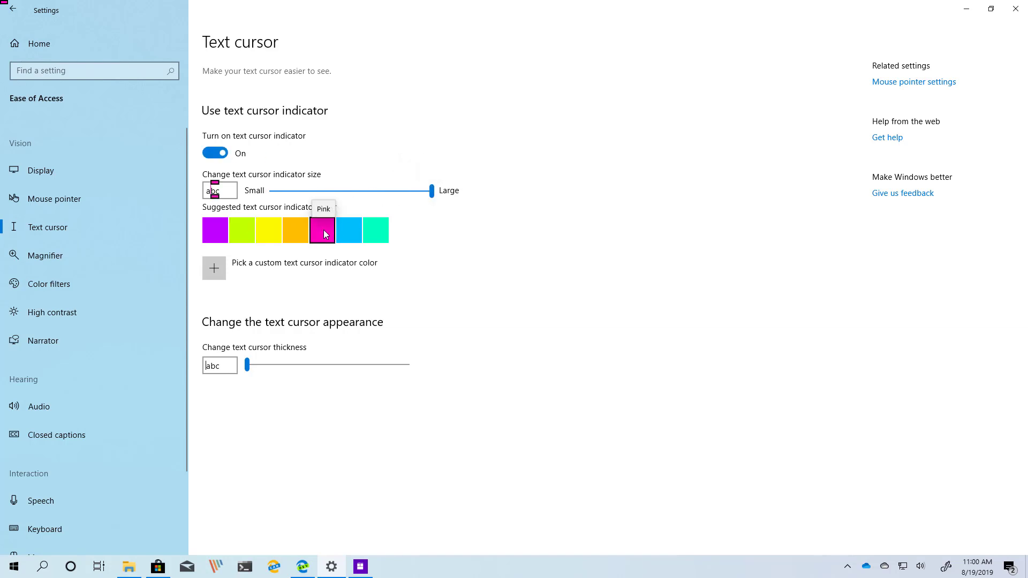
- Pick a custom turquoise color for the text cursor indicator and apply it
left_click(298, 266)
left_click_drag(529, 248, 505, 220)
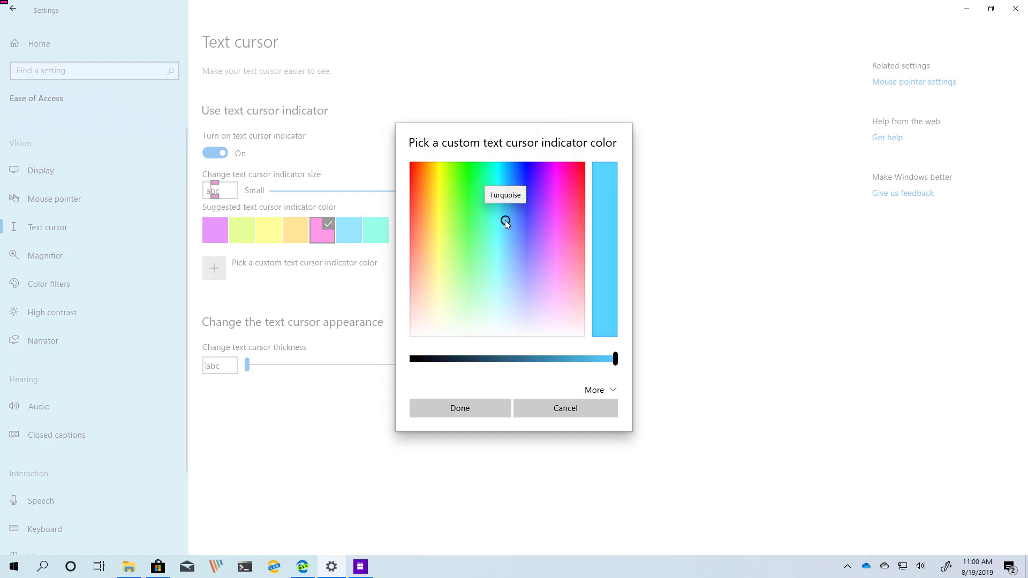
left_click(460, 408)
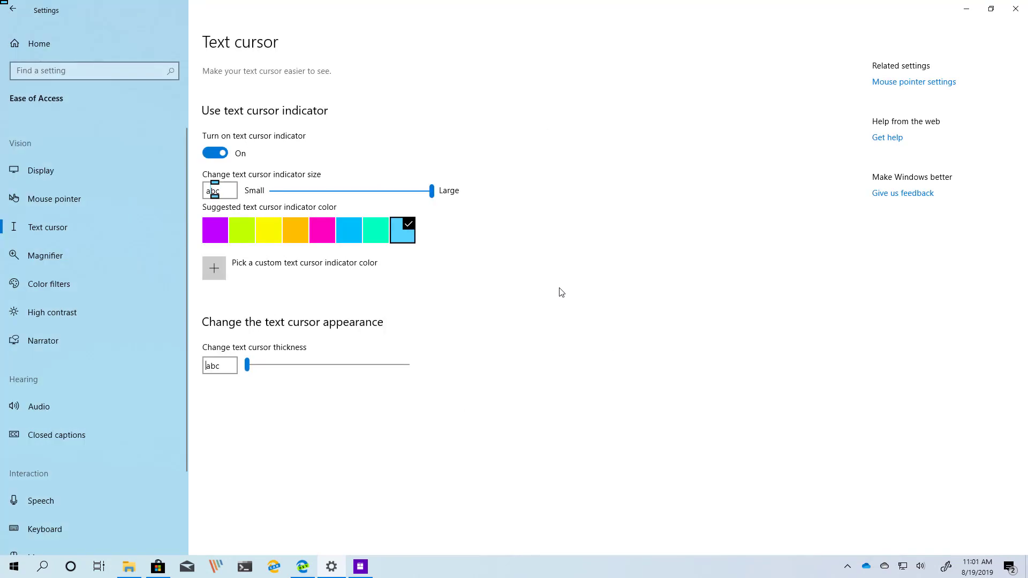
- Run notepad, enter the sample text "fjsdjfklerjh" to try out the text cursor indicator, and minimize the Notepad window
key("super+r")
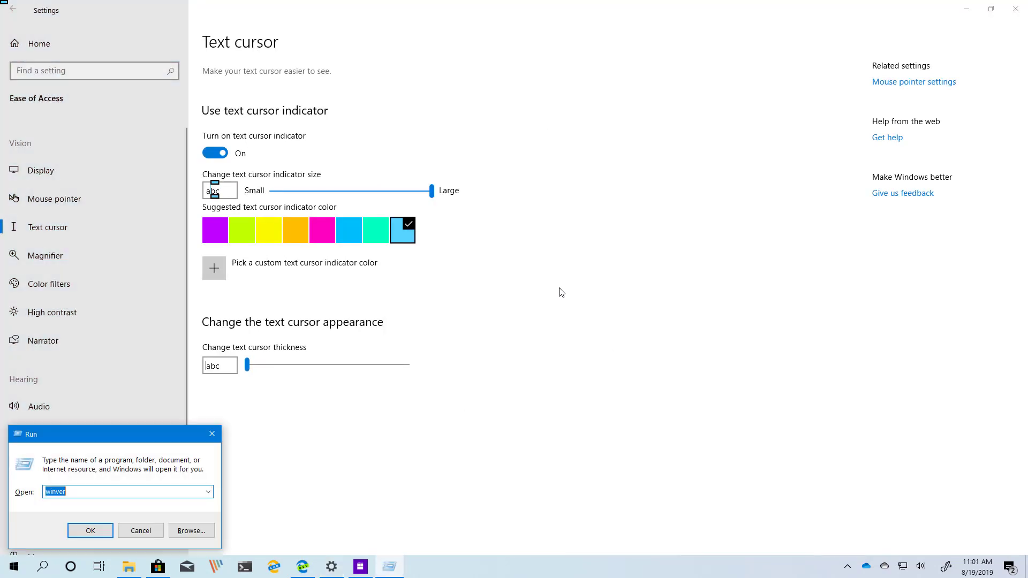
type("note")
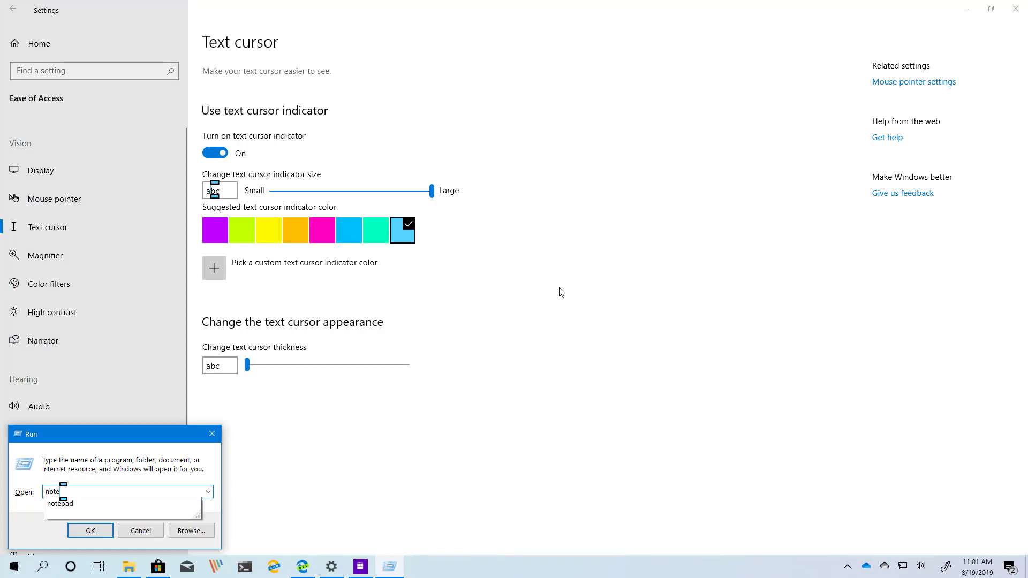
left_click(77, 506)
left_click(86, 530)
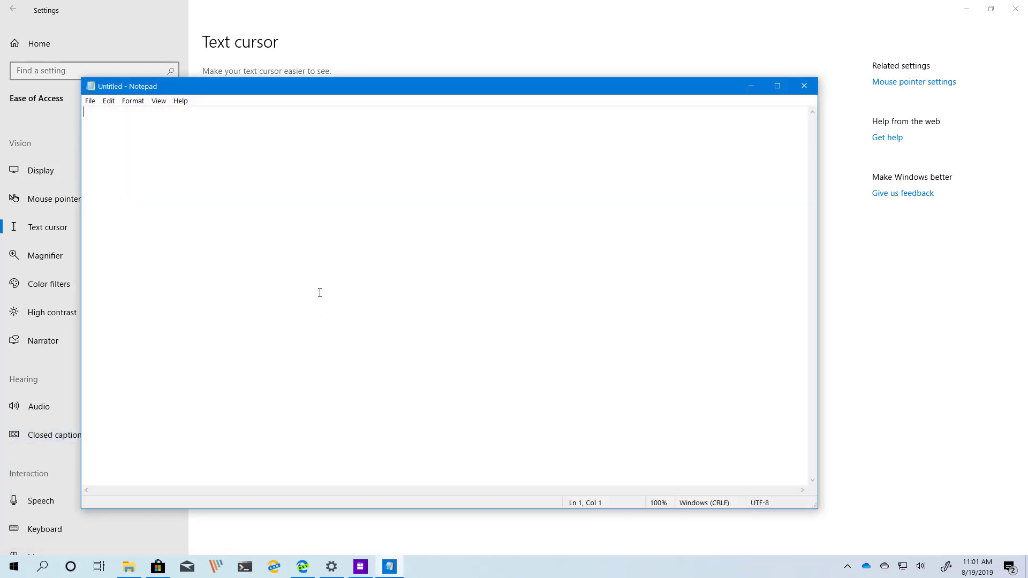
type("fjsdjfklerjh")
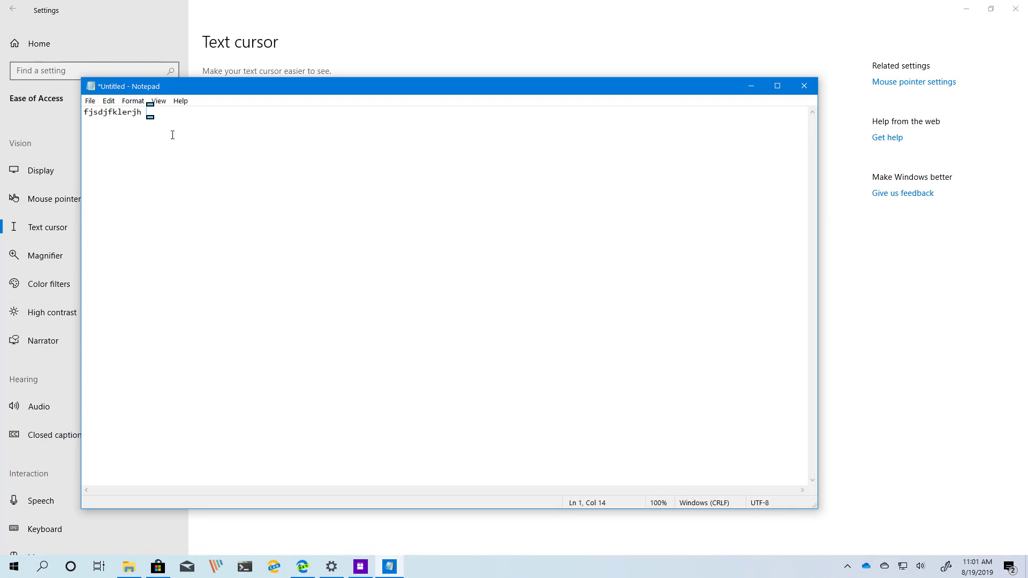
left_click(751, 86)
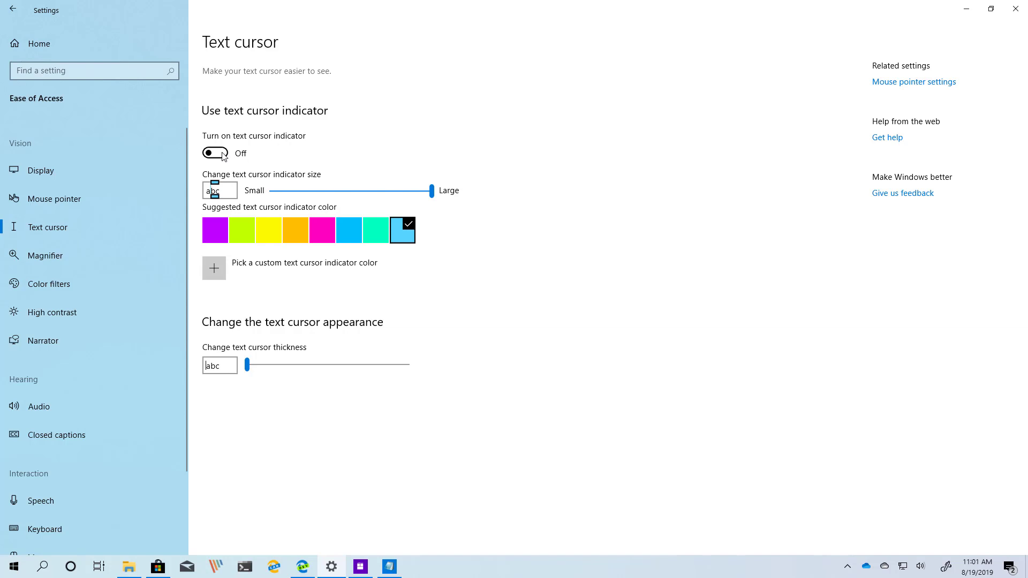
- View the Mouse pointer page of Ease of Access and go back to the Text cursor page
left_click(84, 200)
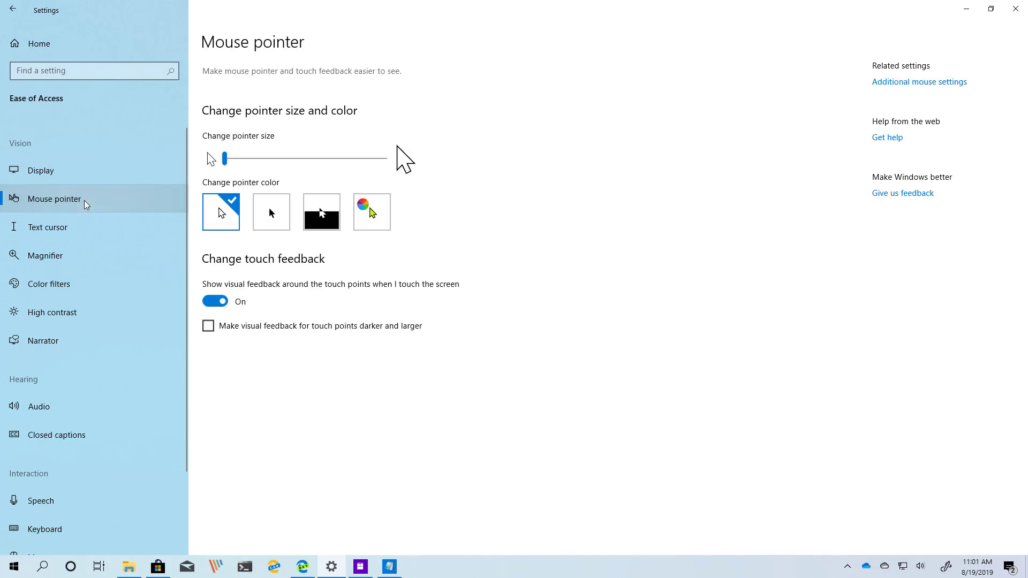
left_click(73, 231)
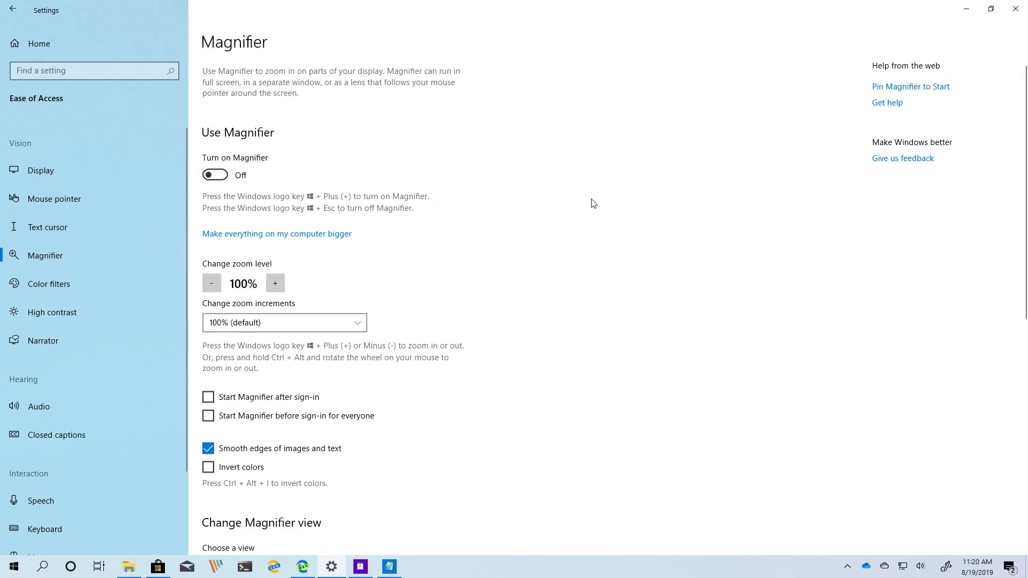
- Review Magnifier's view, mouse pointer position and Reading Modifier key options, and turn on Magnifier
scroll(593, 204, "down", 5)
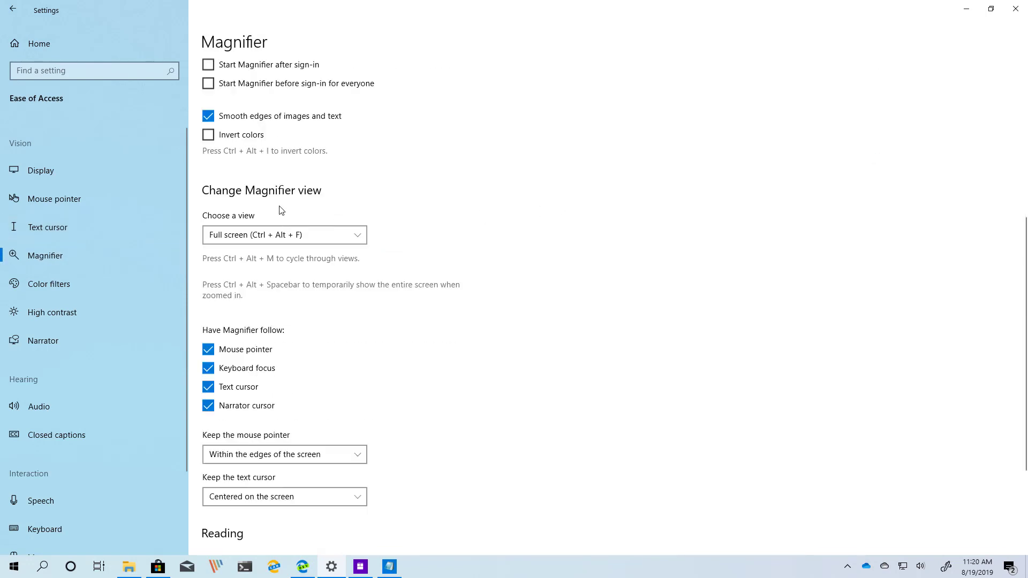
scroll(466, 413, "down", 3)
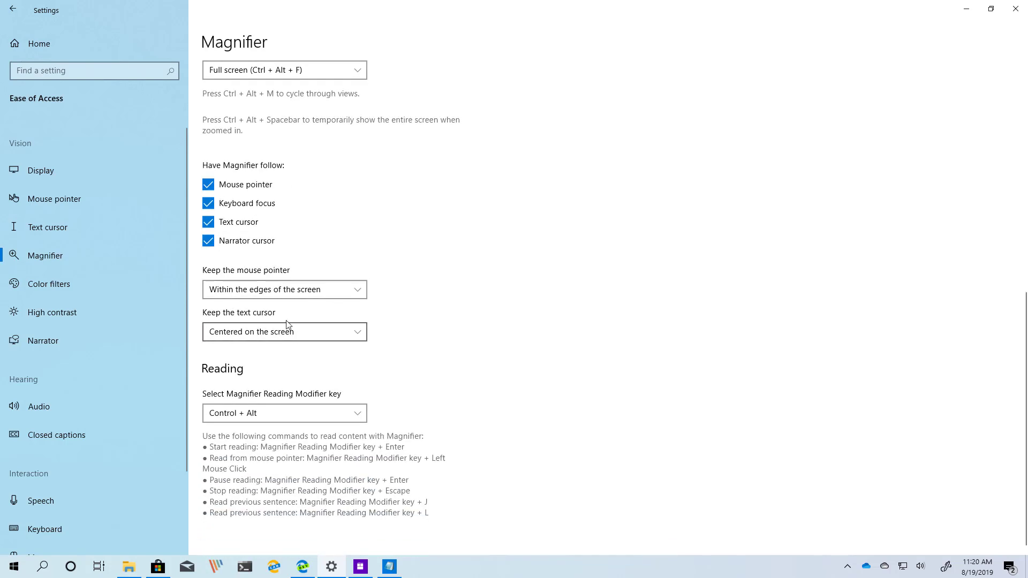
left_click(264, 291)
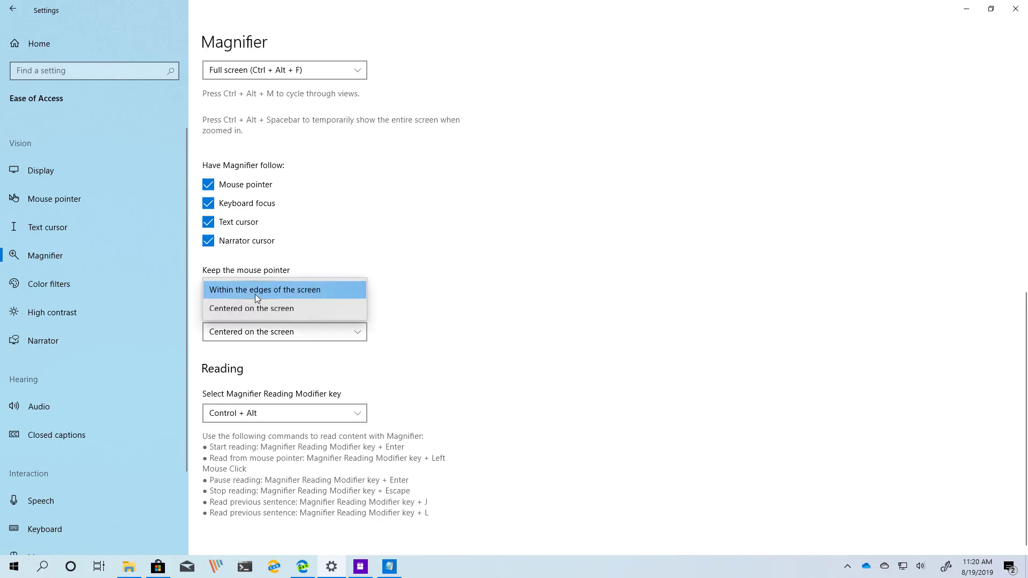
left_click(255, 294)
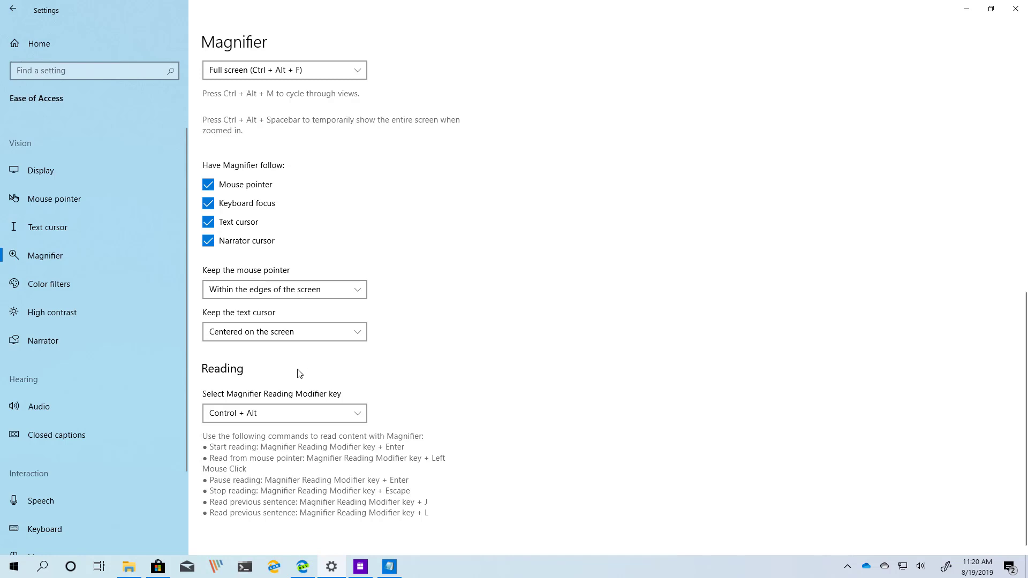
left_click(264, 414)
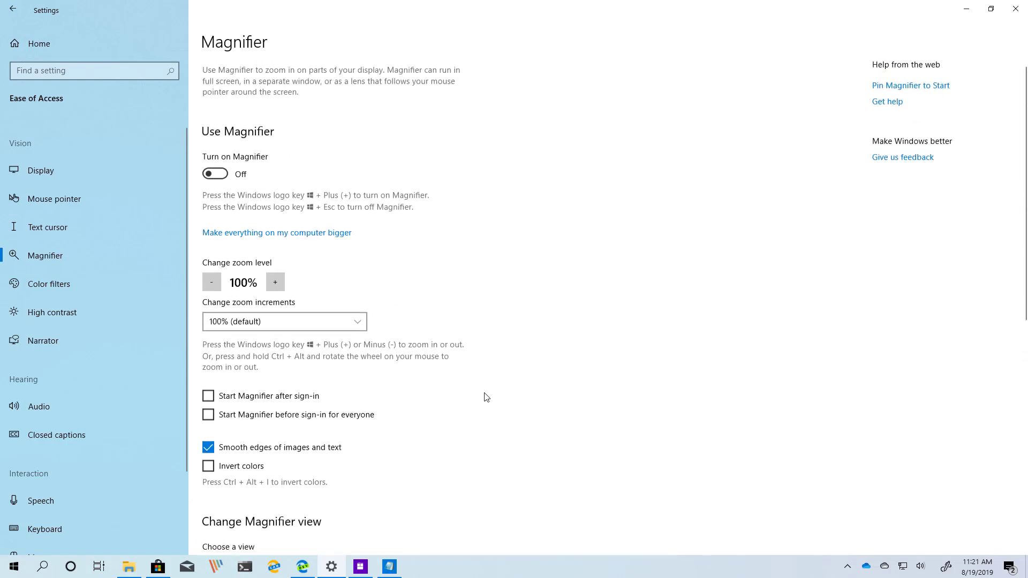
left_click(220, 175)
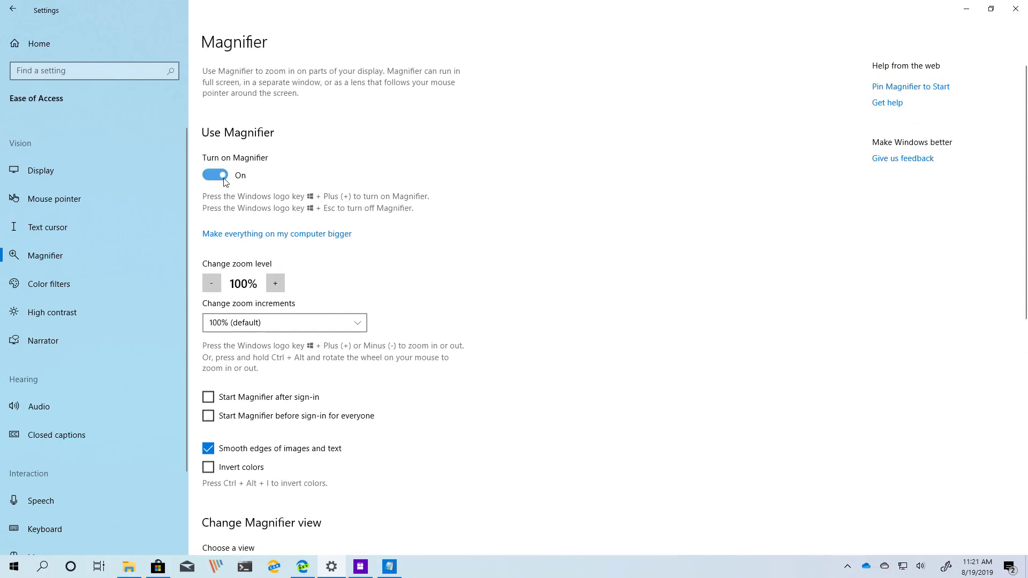
- Try the Dark color mode in the Personalization color settings, switch back to Light and return to the Magnifier settings
left_click(49, 44)
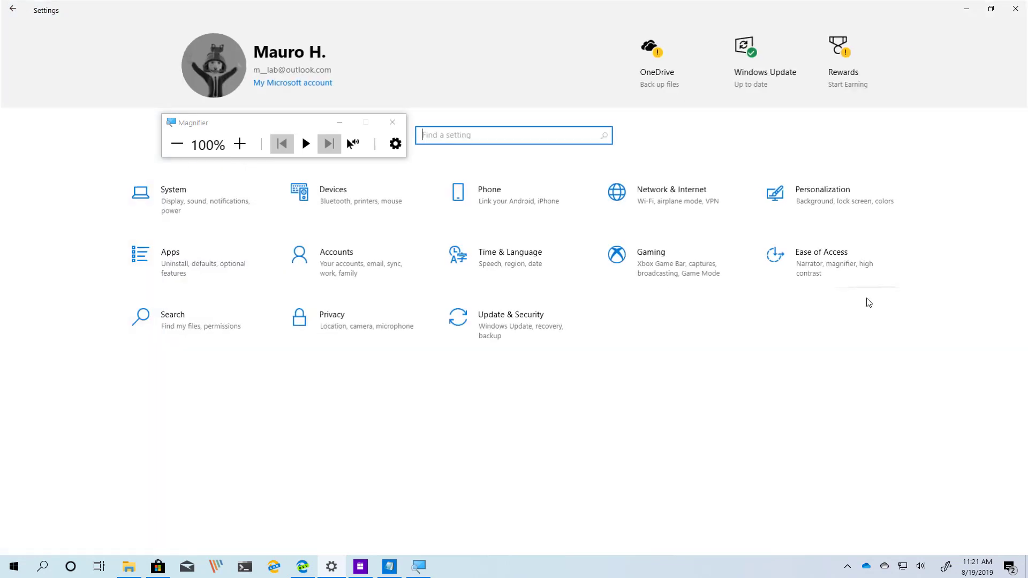
left_click(801, 188)
left_click(80, 161)
left_click(262, 224)
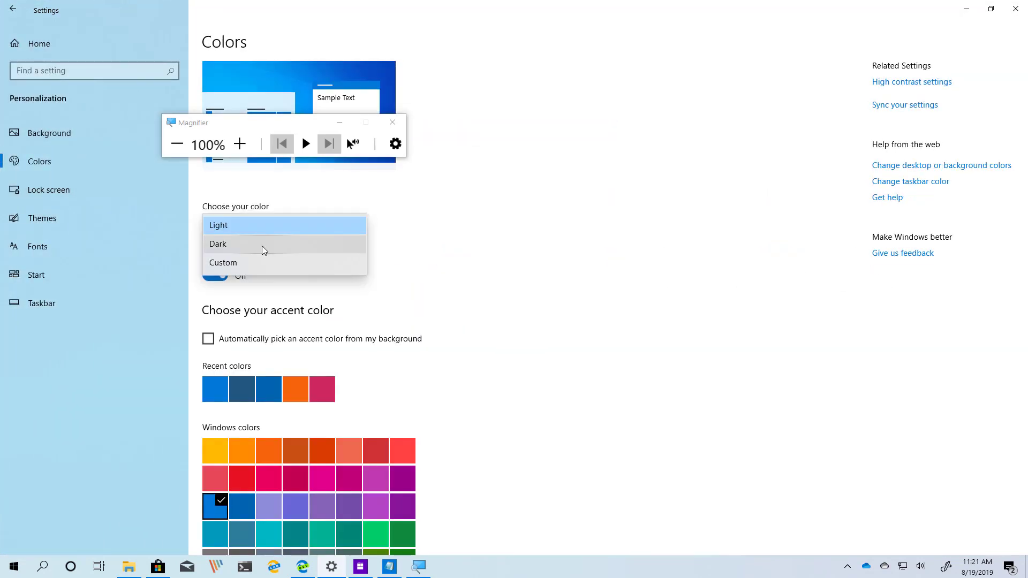
left_click(262, 245)
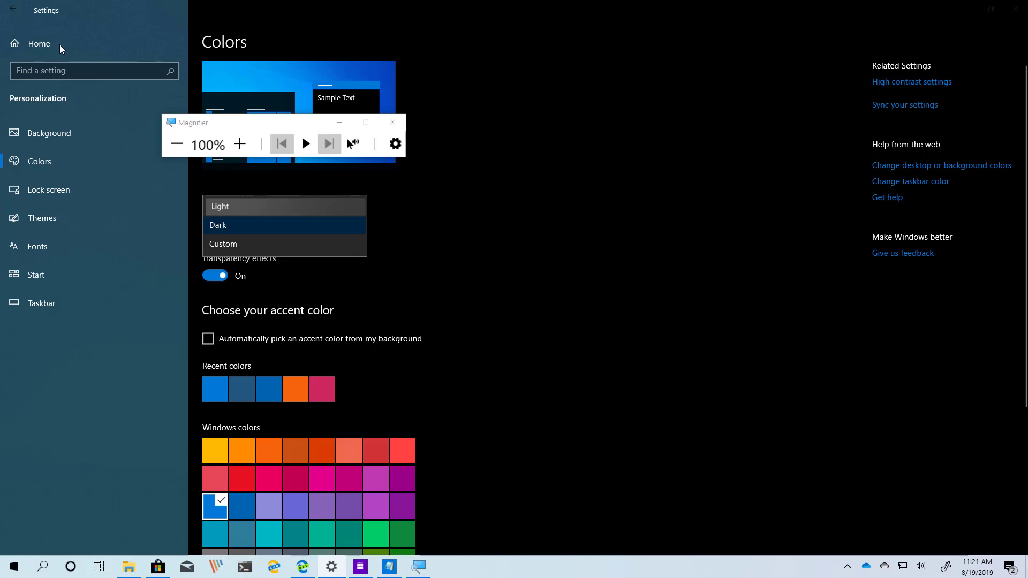
key("Up")
key("Return")
key("ctrl+super+m")
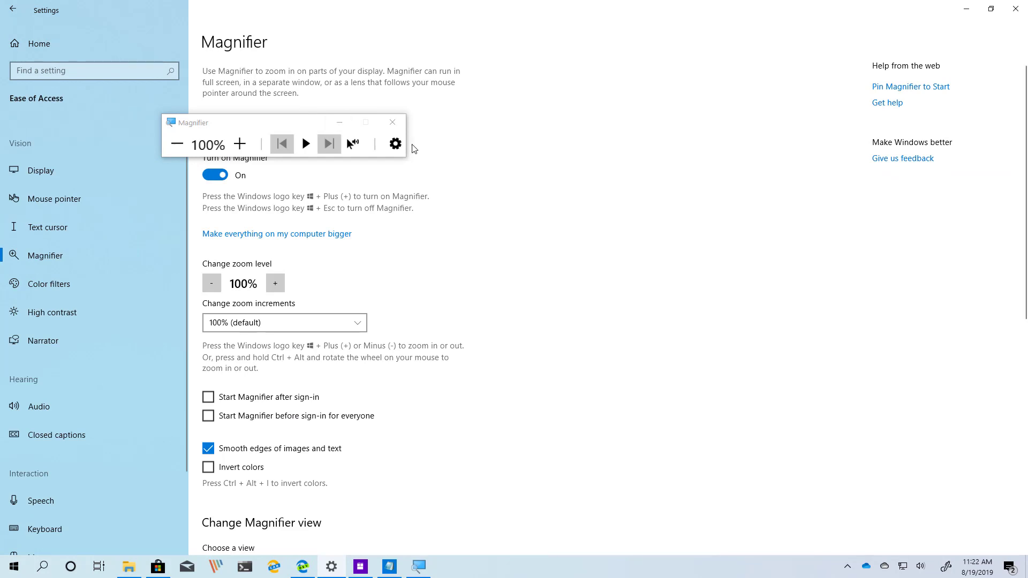
- View the voice speed and voice options of the Magnifier window, follow its Go to Settings link and close Magnifier
left_click(396, 147)
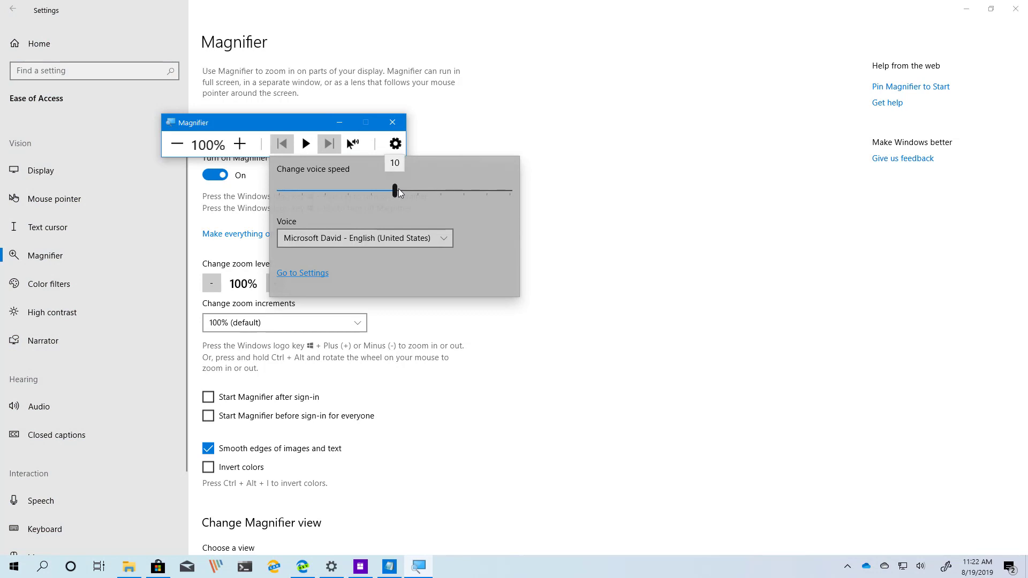
left_click(303, 274)
left_click(393, 122)
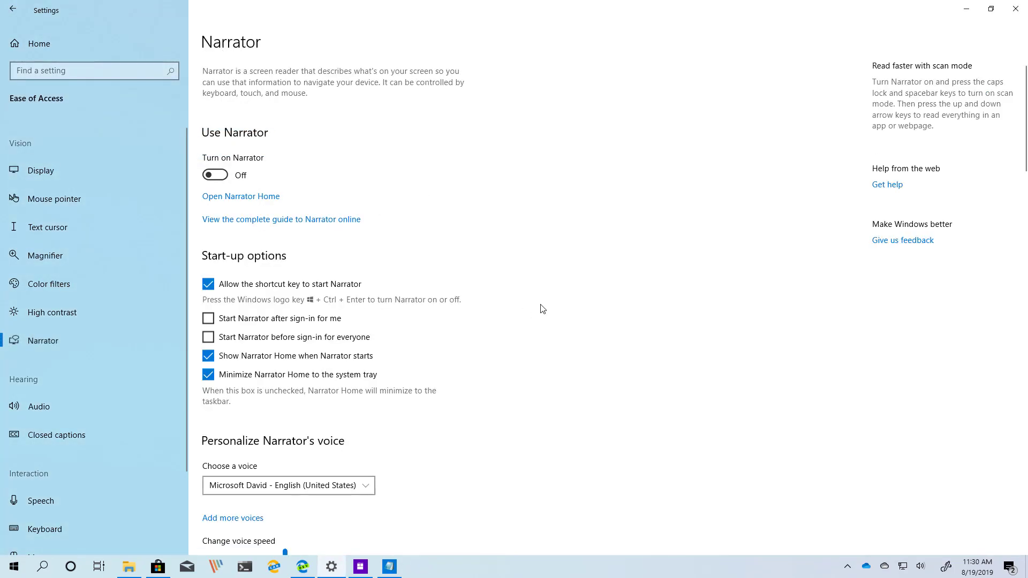
- Review the Narrator page of Ease of Access, including the choices for how capitalized text is read
scroll(554, 290, "down", 10)
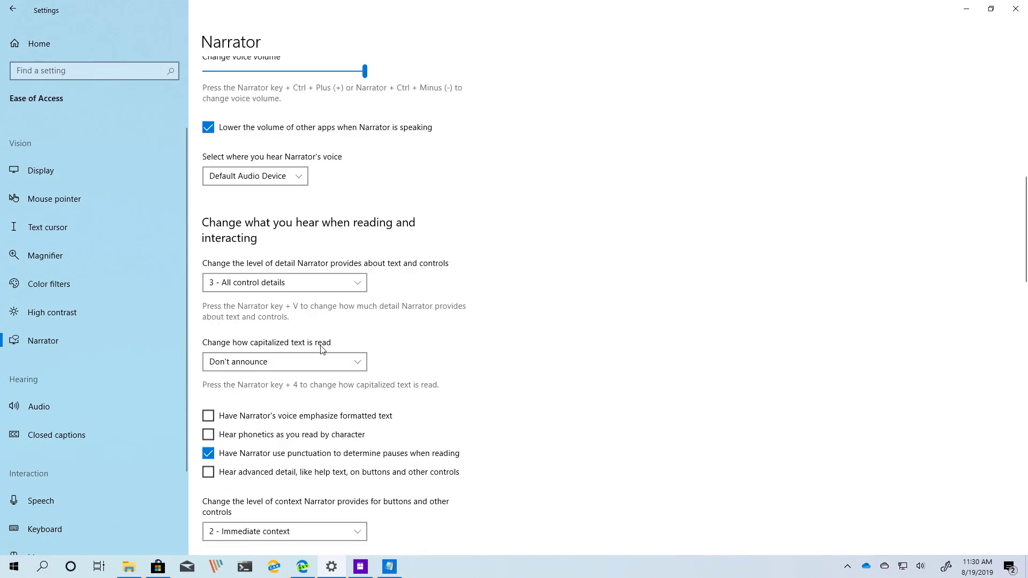
left_click(327, 360)
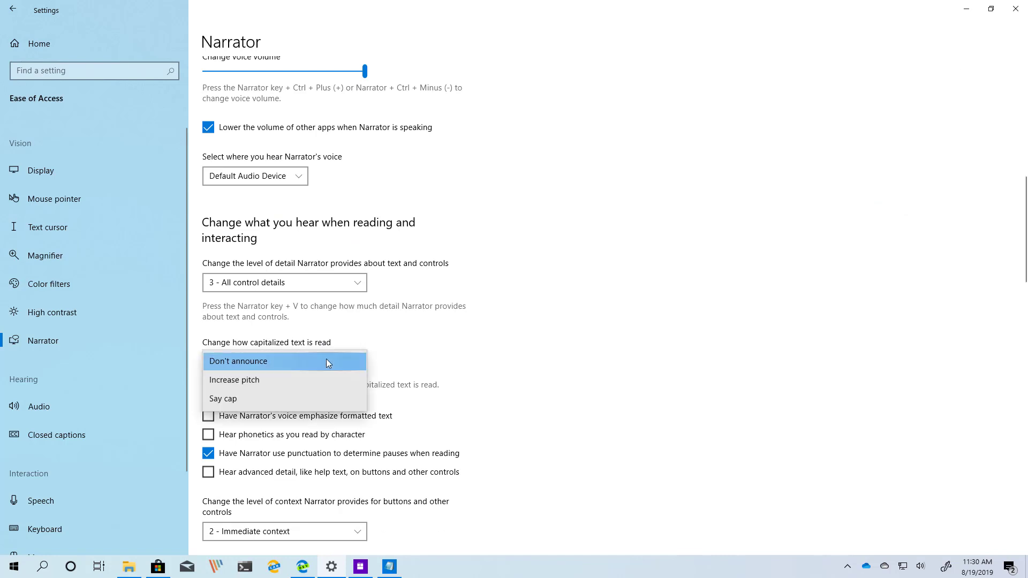
left_click(328, 363)
scroll(468, 333, "down", 8)
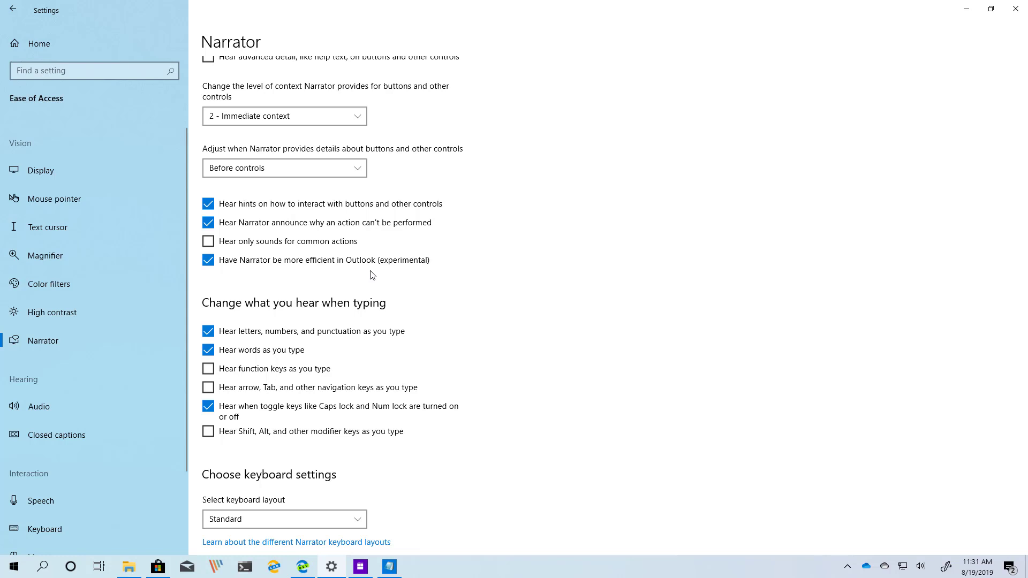
scroll(507, 316, "down", 15)
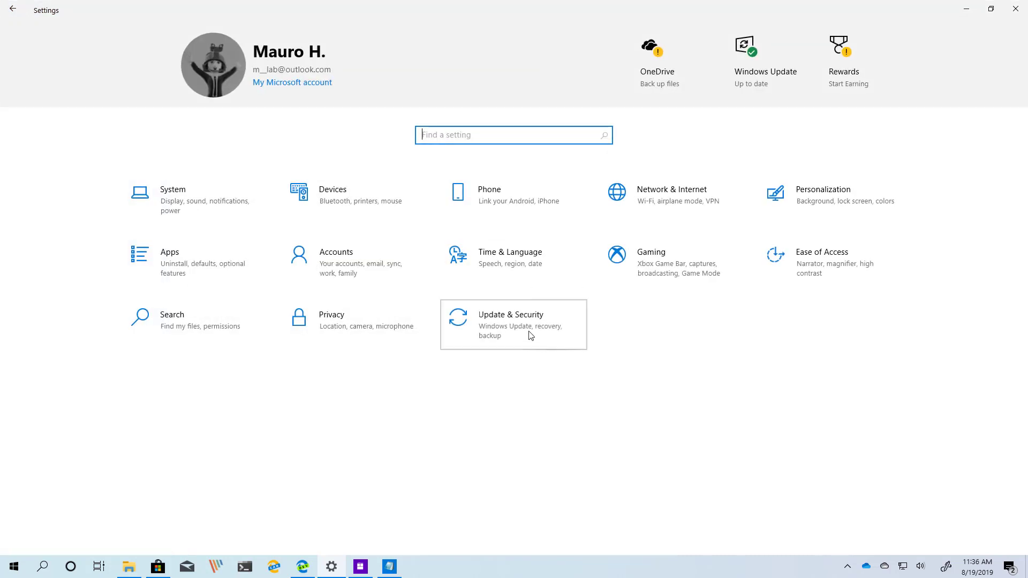
- Examine the recommended troubleshooting choices and Additional troubleshooters under Update & Security, and minimize the Settings window
left_click(530, 335)
left_click(95, 252)
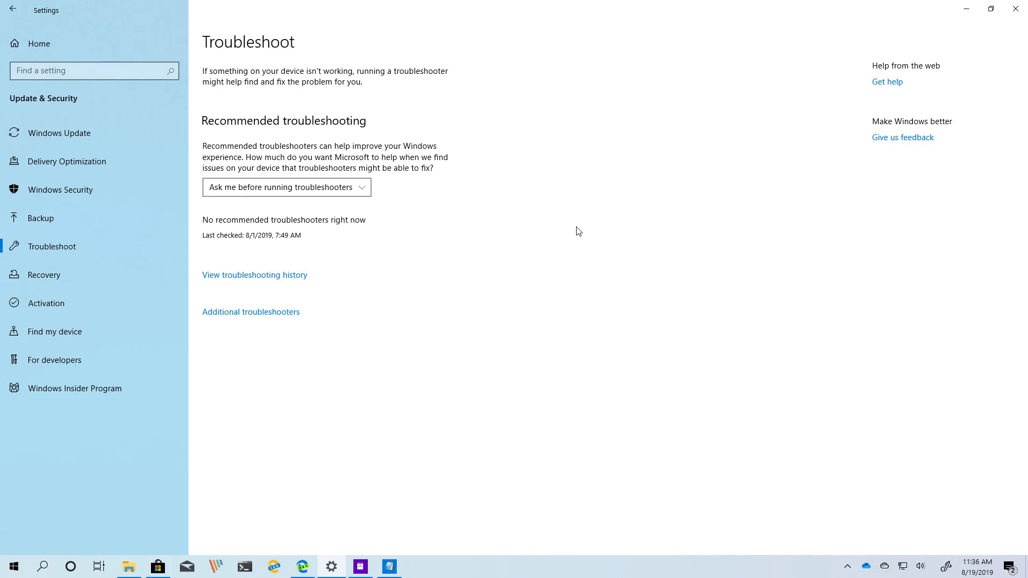
left_click(354, 193)
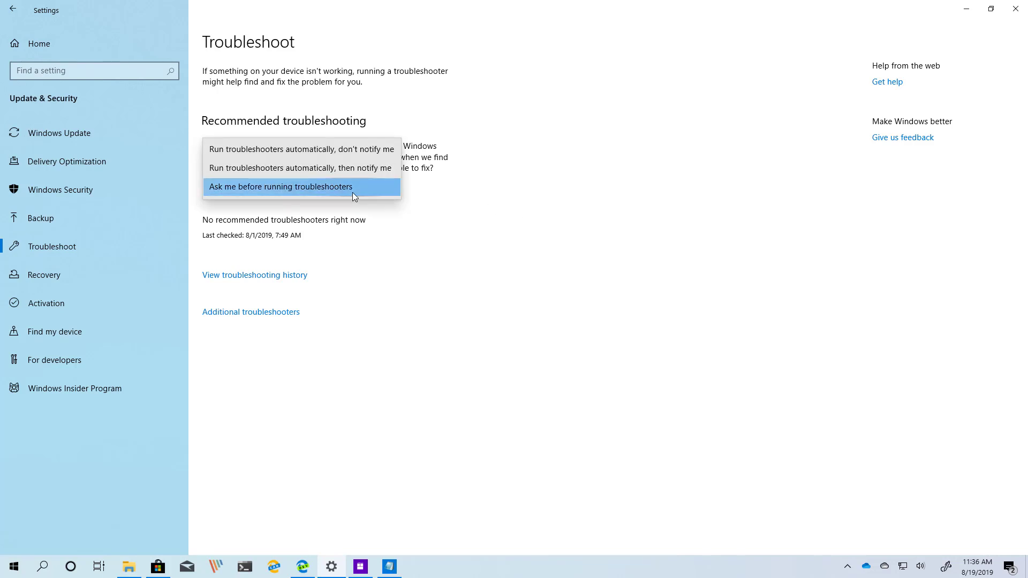
left_click(352, 191)
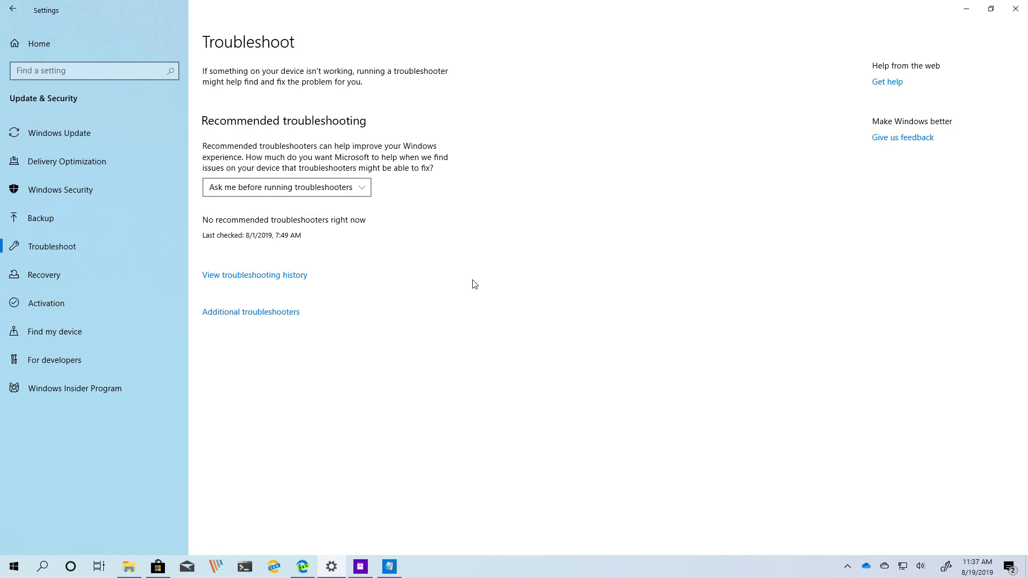
left_click(281, 317)
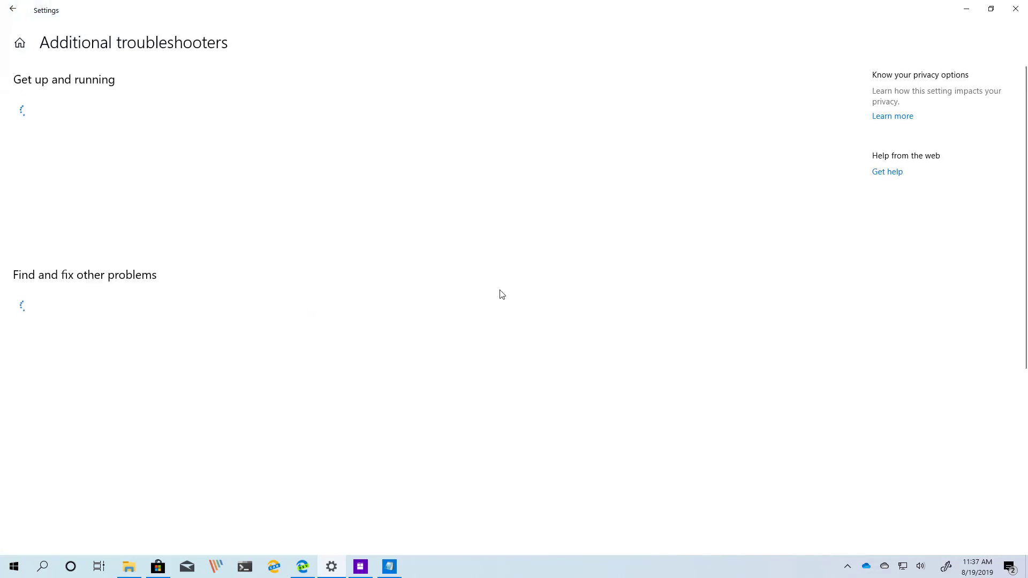
left_click(23, 8)
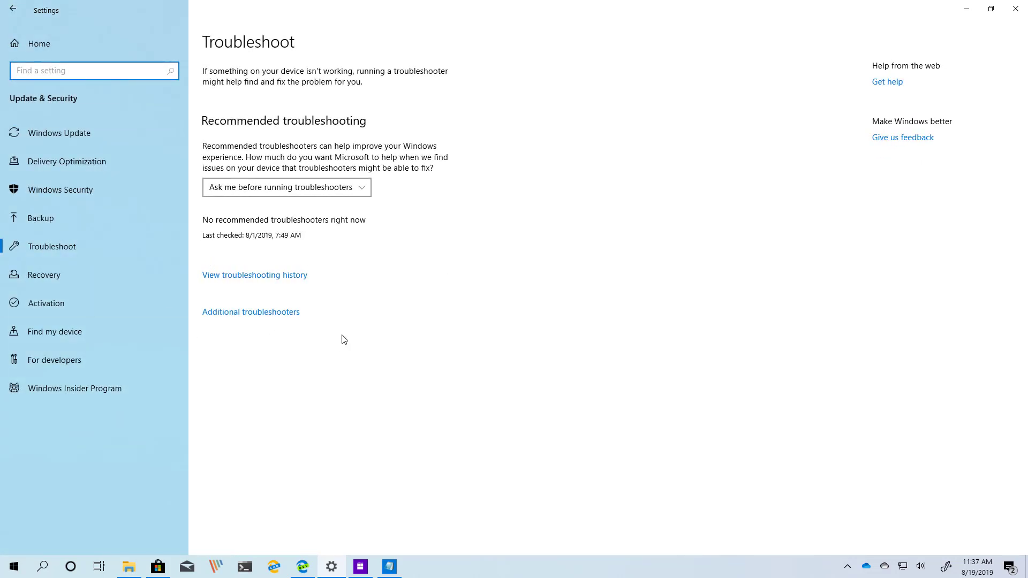
left_click(967, 9)
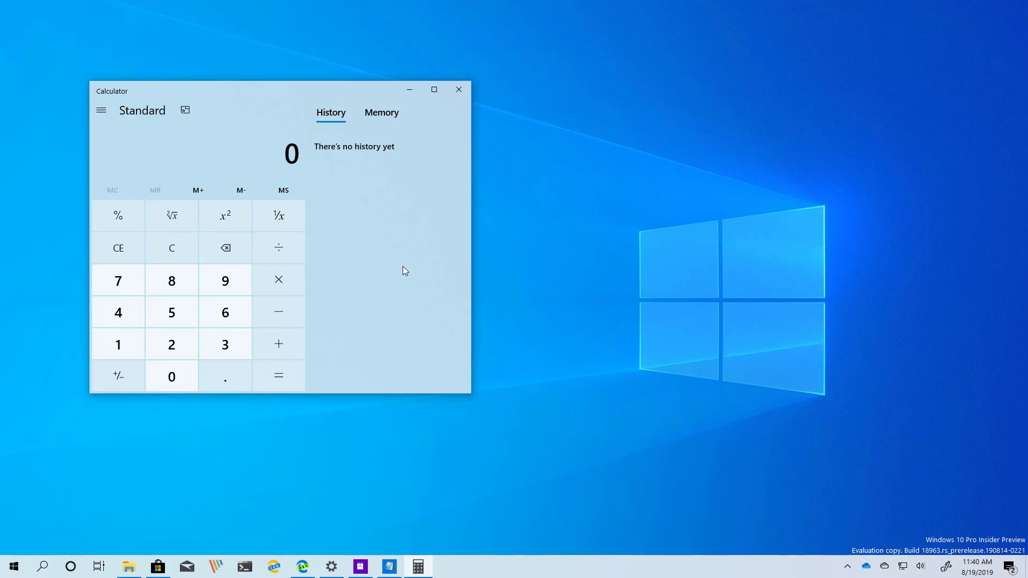
- Choose the Standard mode in Calculator and switch it to the compact always-on-top view
left_click(101, 111)
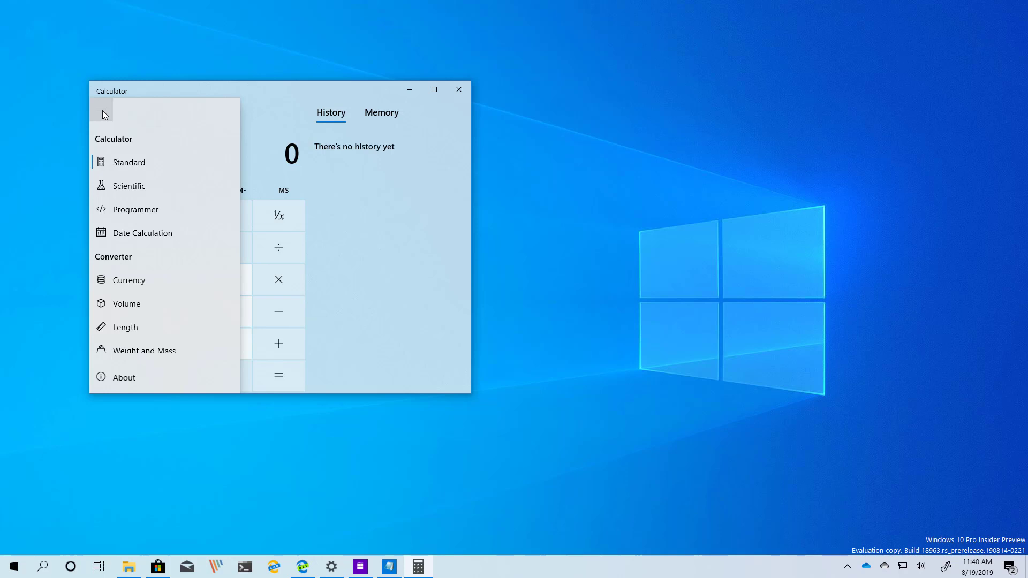
left_click(129, 163)
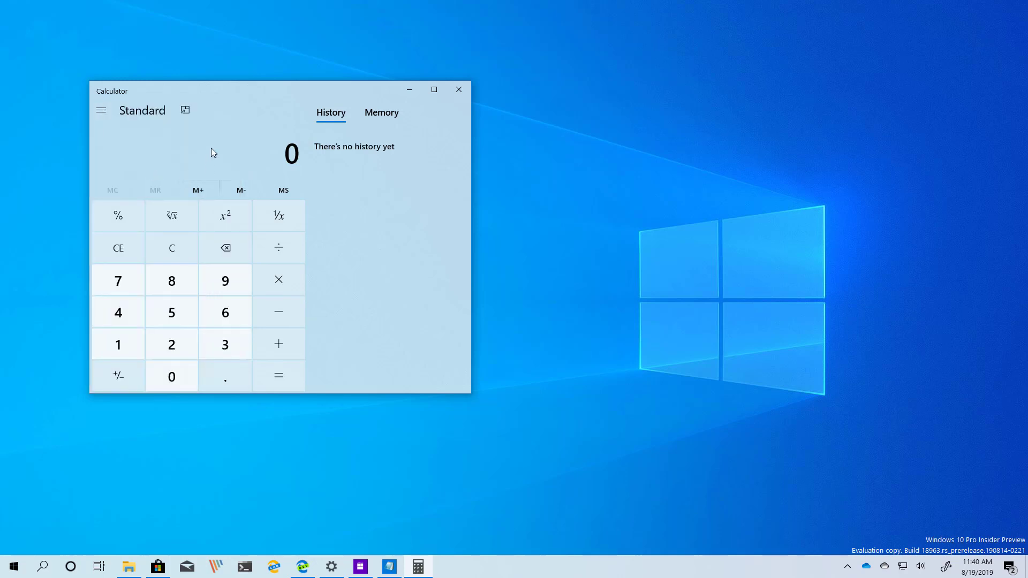
left_click(185, 112)
- Bring up the File Explorer window, shrink and move it beside the Calculator, and return the Calculator to full view
left_click(137, 565)
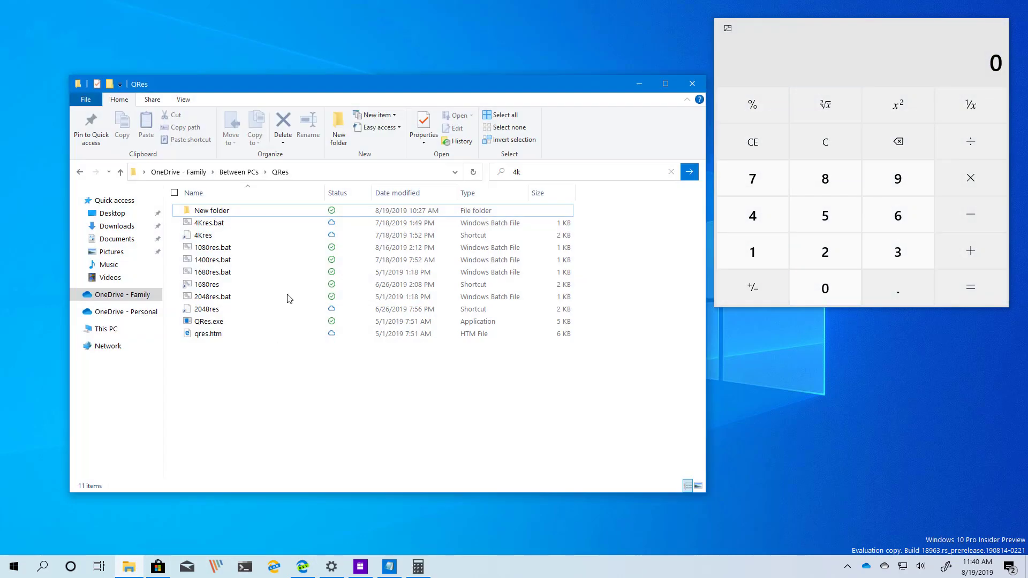
left_click_drag(705, 496, 575, 471)
left_click_drag(403, 100, 451, 58)
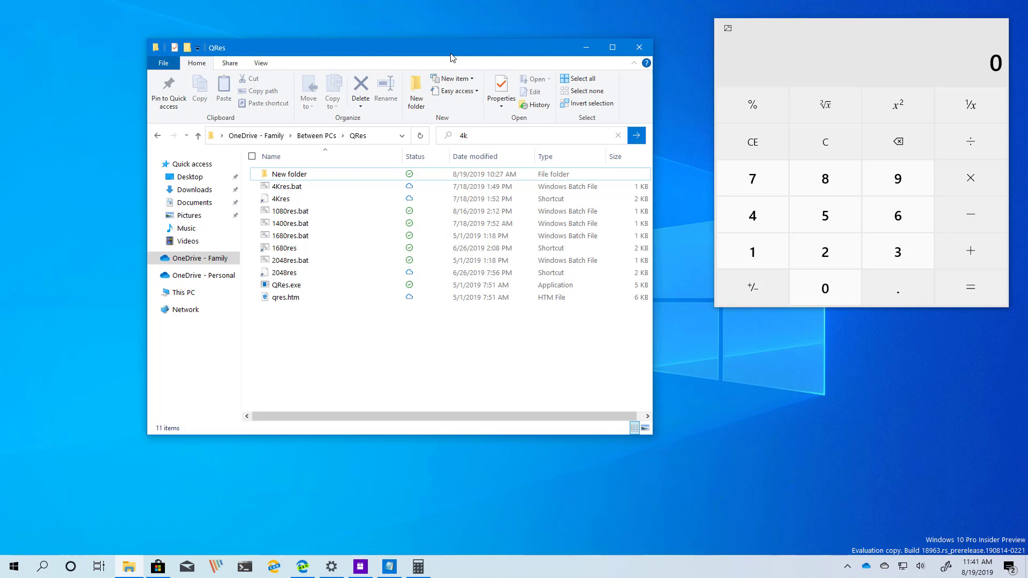
left_click(766, 37)
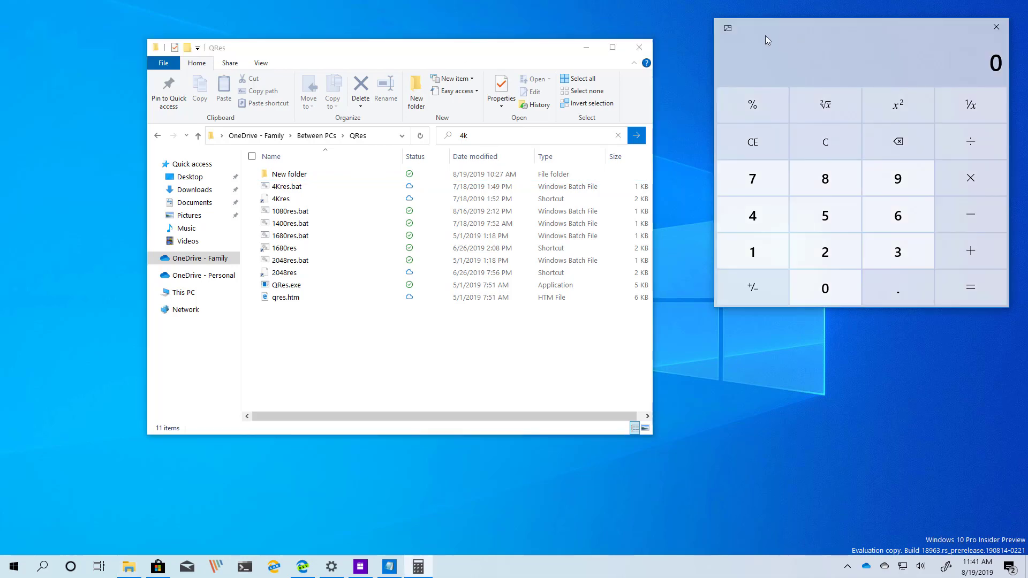
left_click(734, 31)
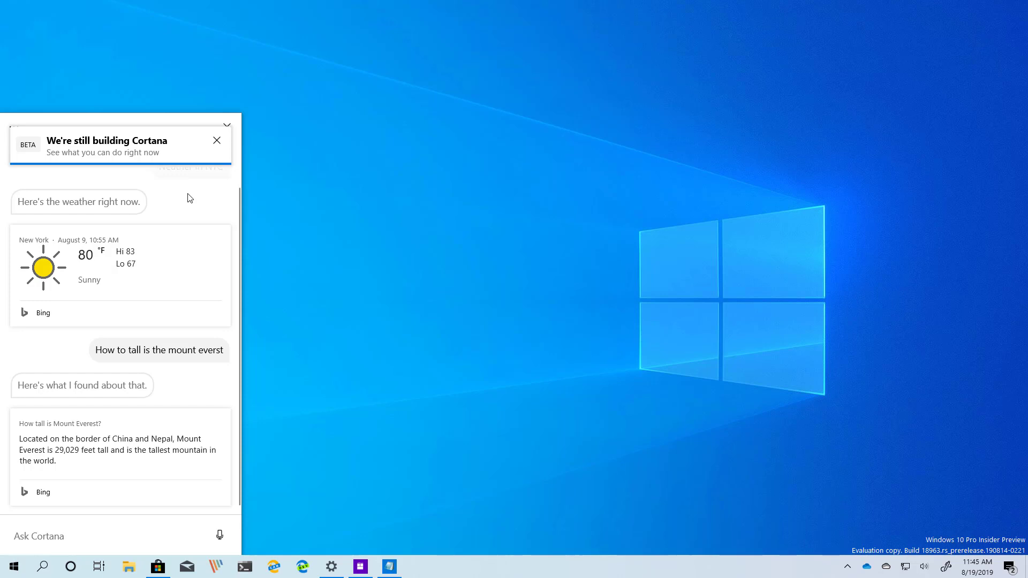
- Dismiss Cortana's beta notice, look through its Settings from personal info to skills, and go back to the conversation
left_click(126, 537)
left_click(217, 141)
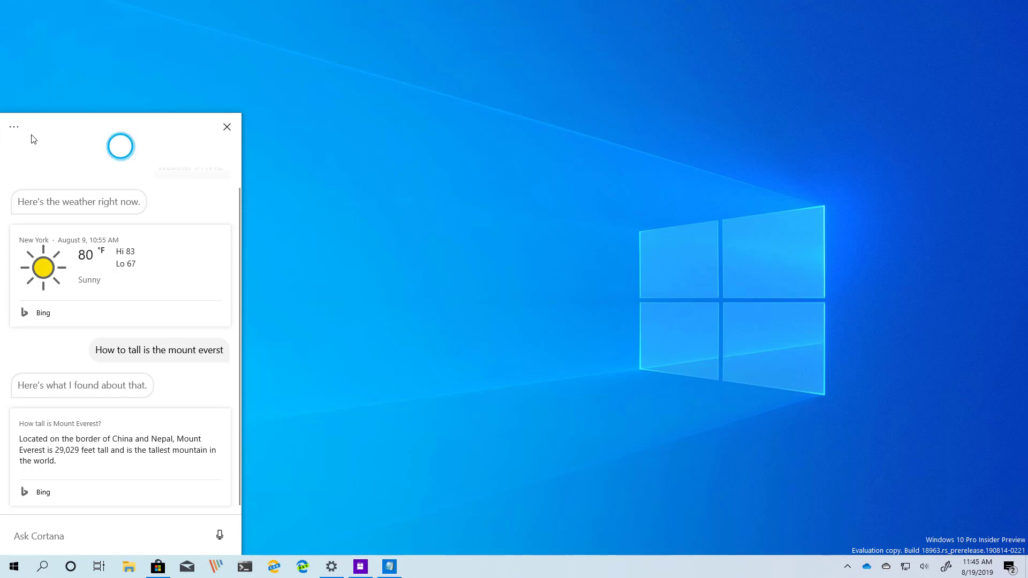
left_click(14, 127)
left_click(53, 185)
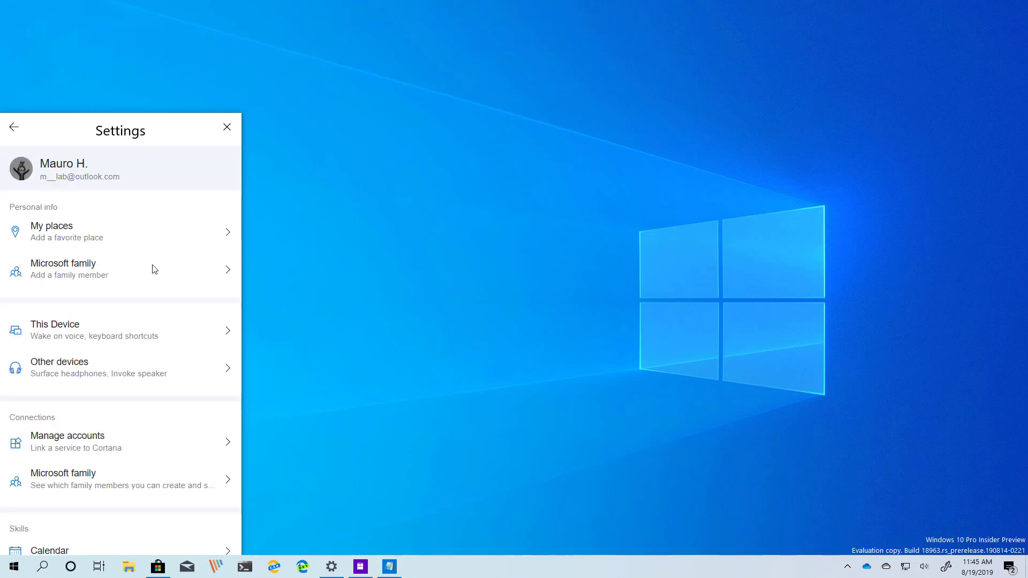
scroll(154, 269, "down", 6)
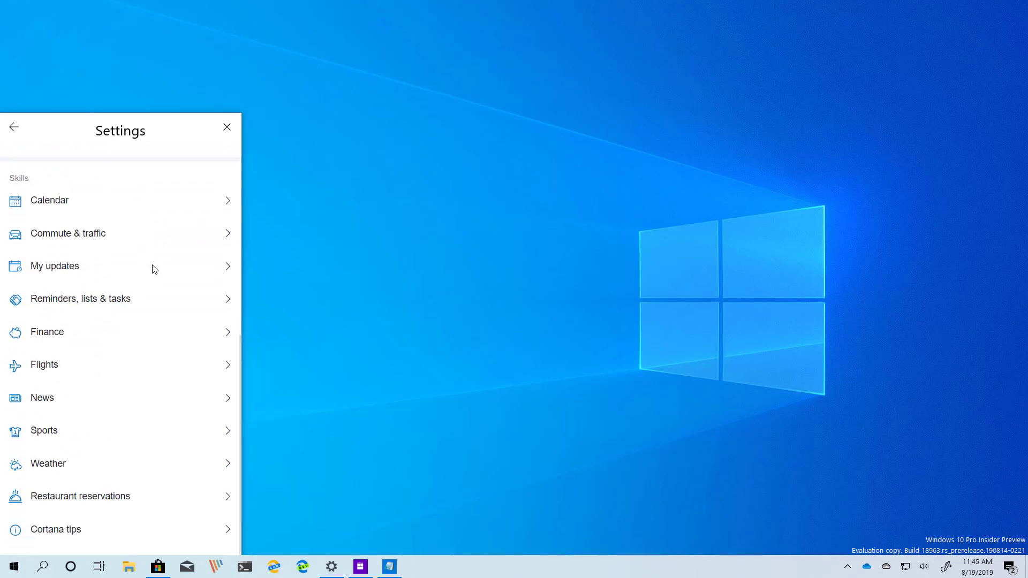
scroll(154, 269, "up", 5)
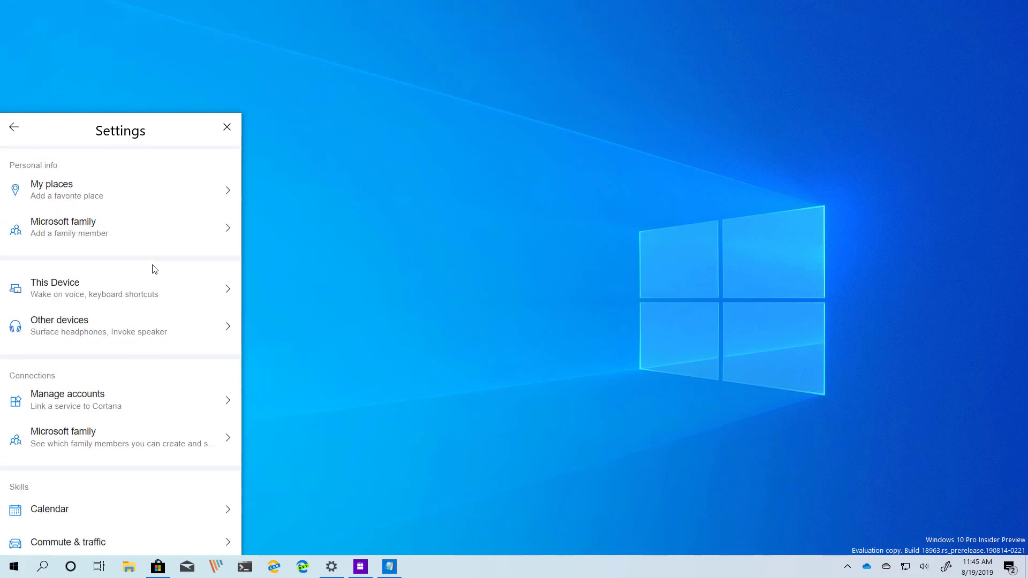
scroll(154, 269, "up", 2)
left_click(18, 130)
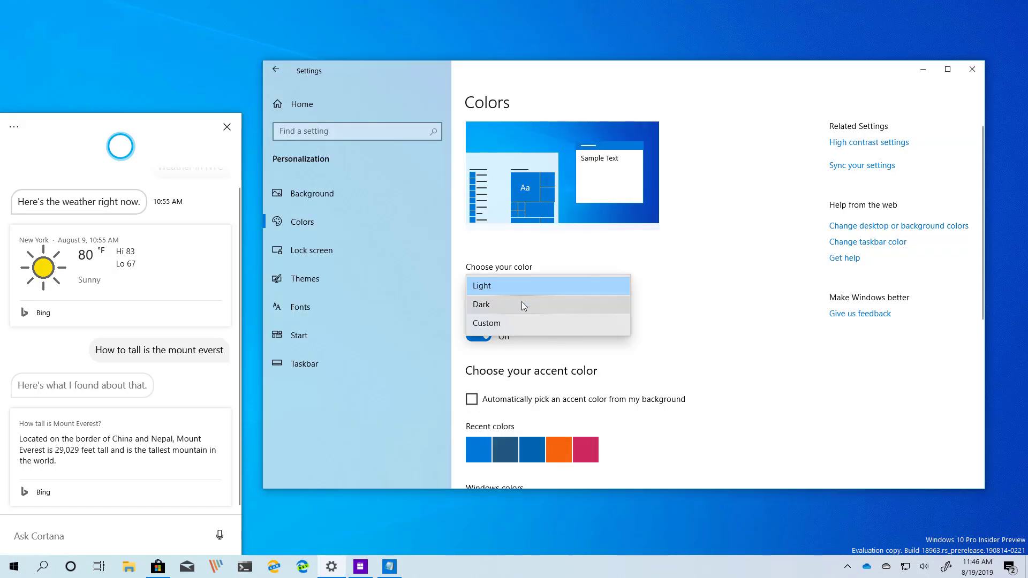
- Try the Dark color mode to preview Cortana's dark theme, switch back to Light and show the desktop
left_click(522, 303)
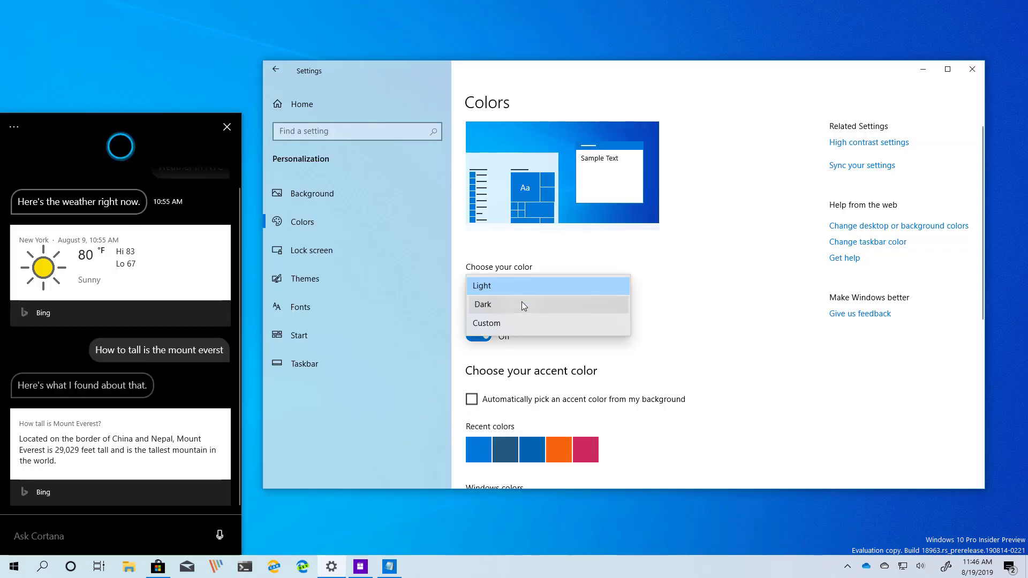
left_click(515, 285)
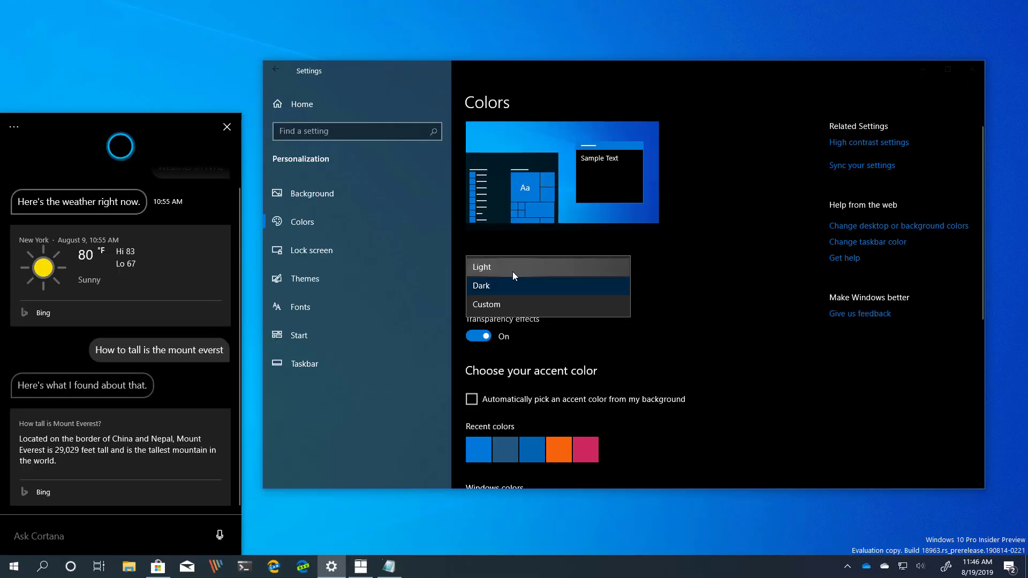
left_click(512, 267)
key("super+d")
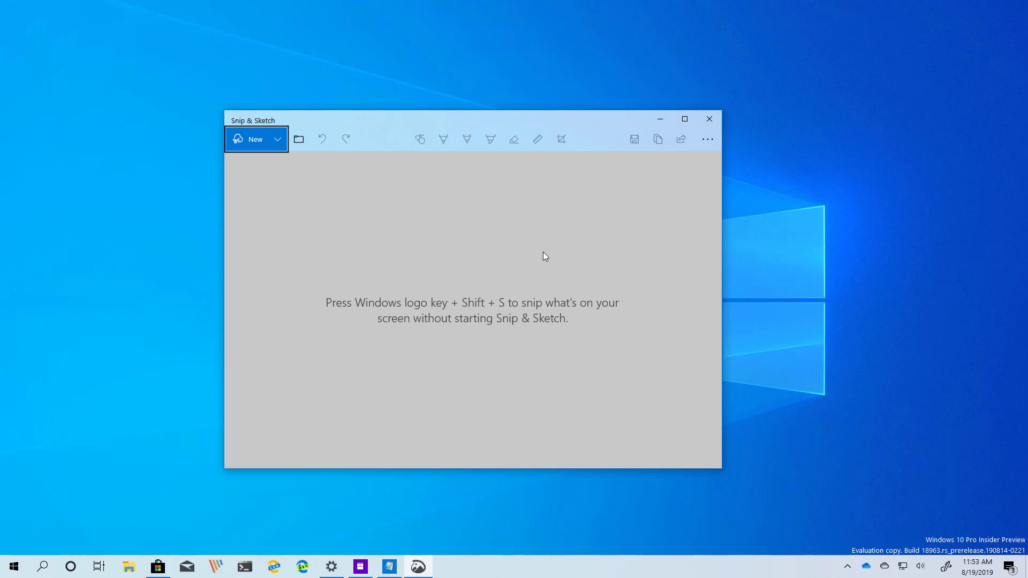
- View the Settings page of Snip & Sketch with its clipboard, save and outline options, and go back
left_click(708, 139)
left_click(661, 219)
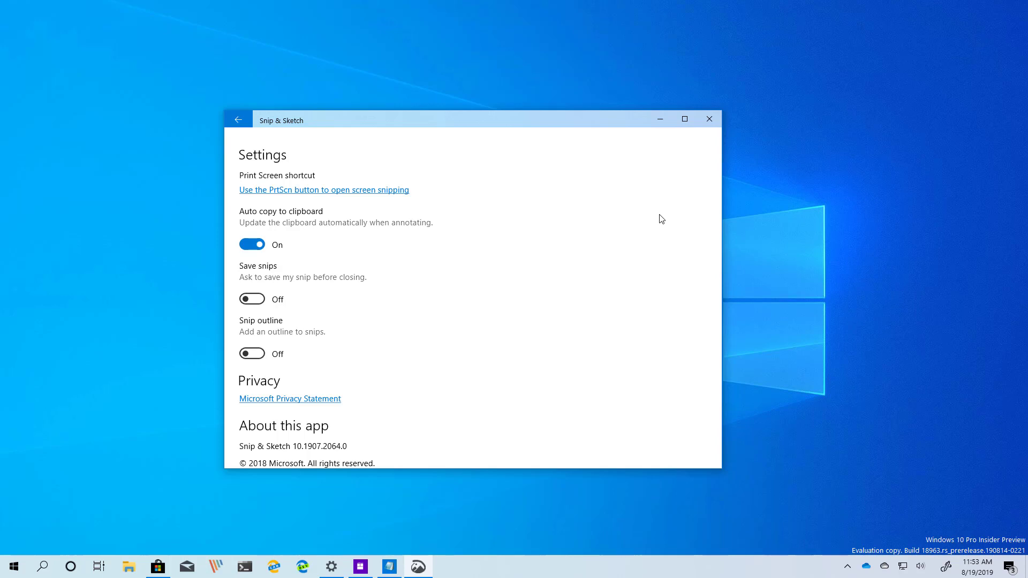
left_click(240, 120)
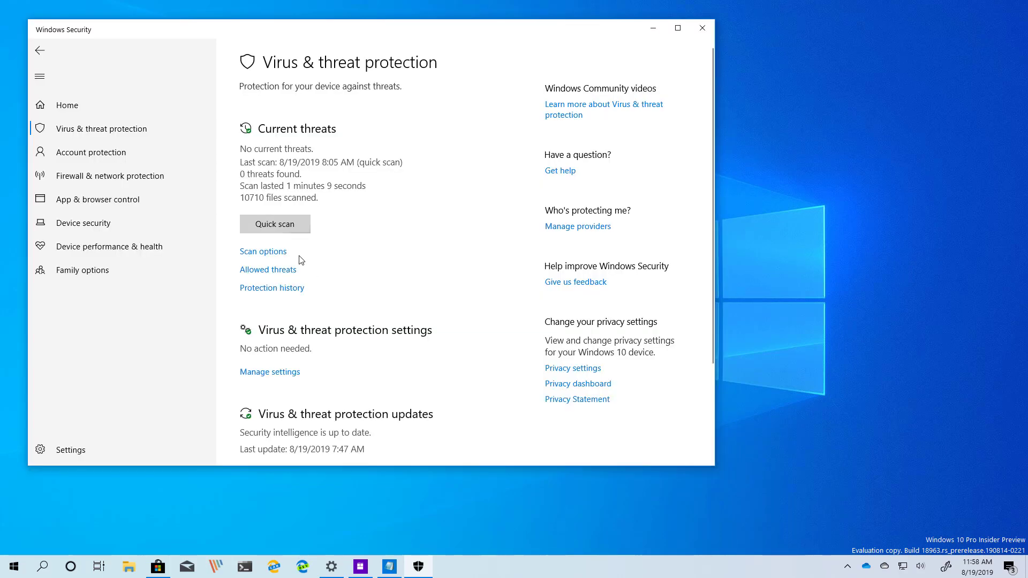
- Open the Scan options page under Virus & threat protection in Windows Security
left_click(275, 252)
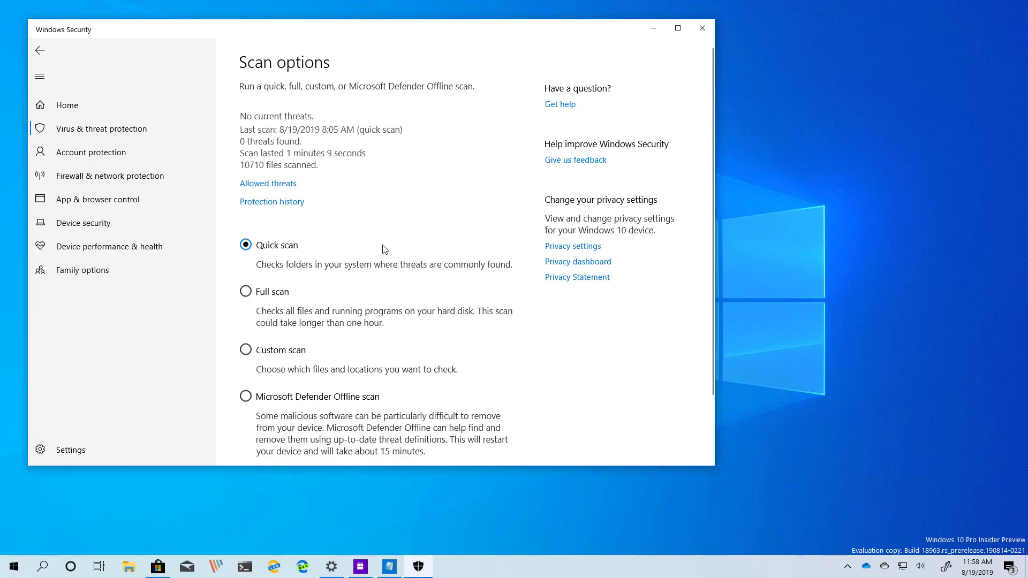